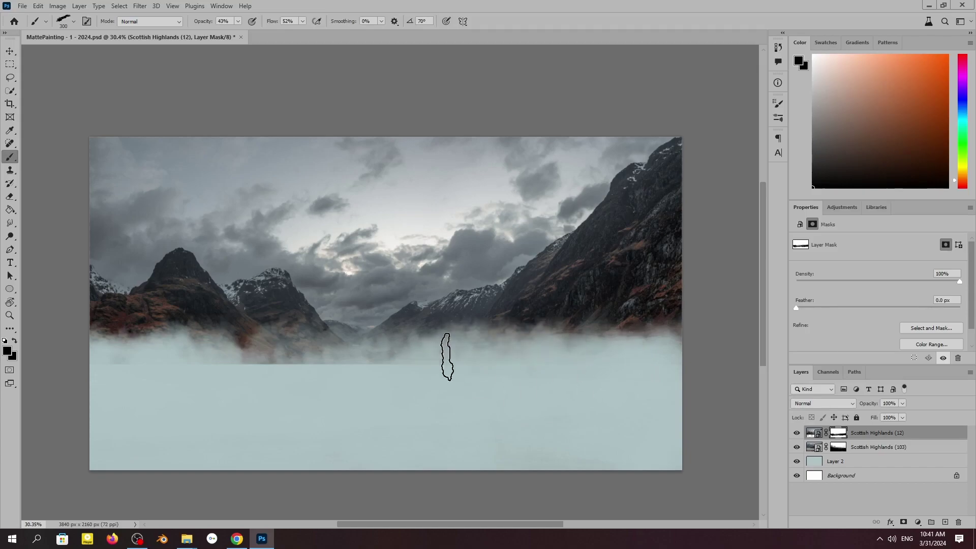
# - Paint fog over the left mountains and upper-right slope with a larger soft brush on the Highlands mask
pyautogui.press(']')
pyautogui.press(']')
pyautogui.press(']')
pyautogui.moveTo(122, 326); pyautogui.dragTo(262, 397)
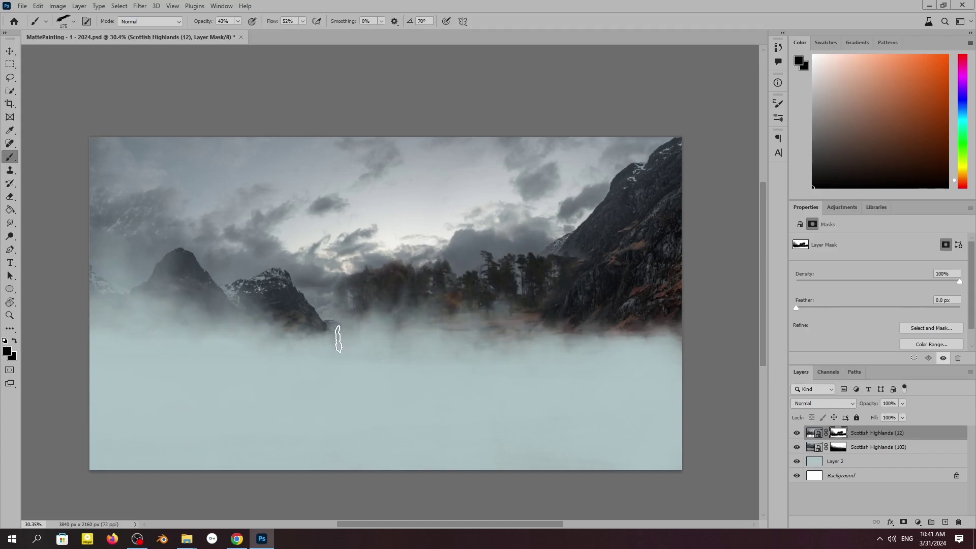
pyautogui.moveTo(656, 162); pyautogui.dragTo(594, 247)
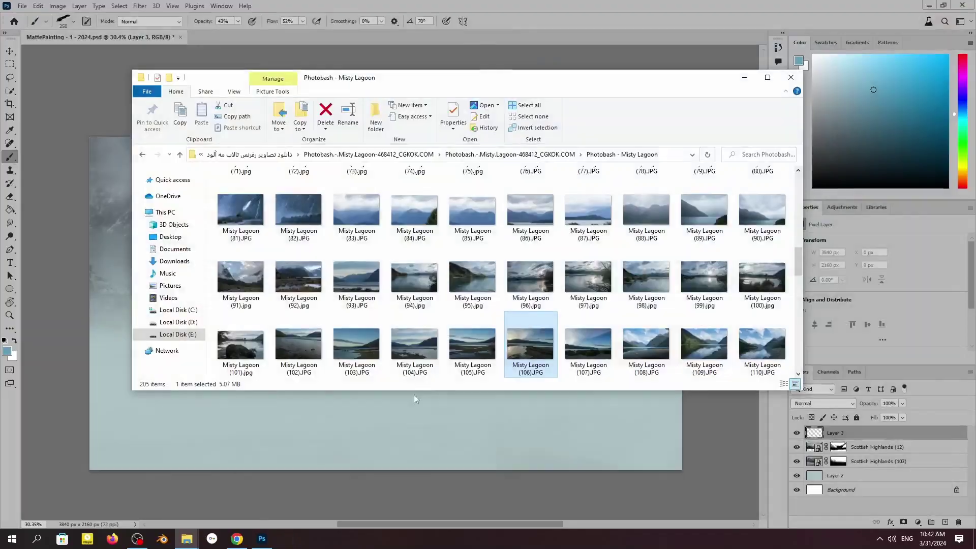
# - Browse the Misty Lagoon photo folder and preview a lagoon photo at full size
pyautogui.click(582, 347)
pyautogui.scroll(-2, 559, 348)
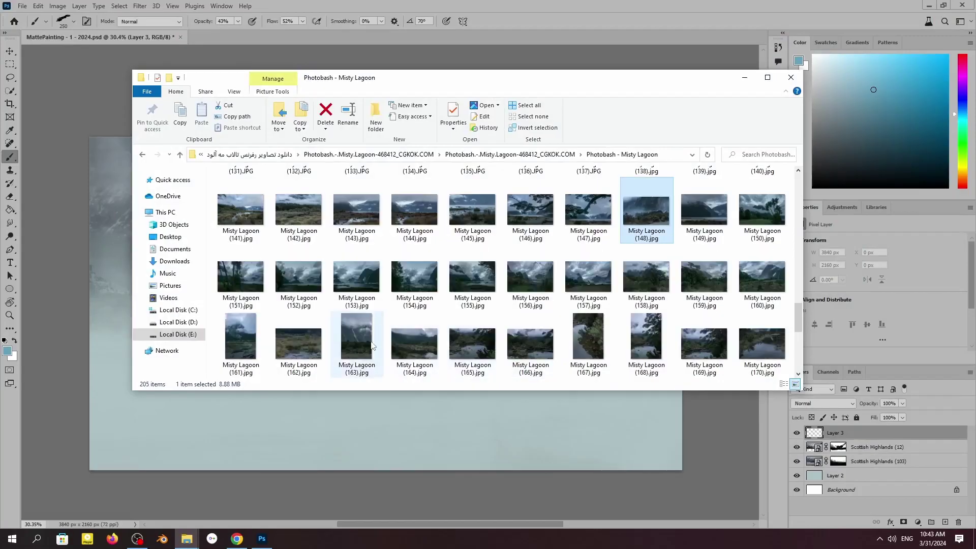
pyautogui.scroll(-2, 536, 348)
pyautogui.scroll(2, 536, 347)
pyautogui.doubleClick(304, 233)
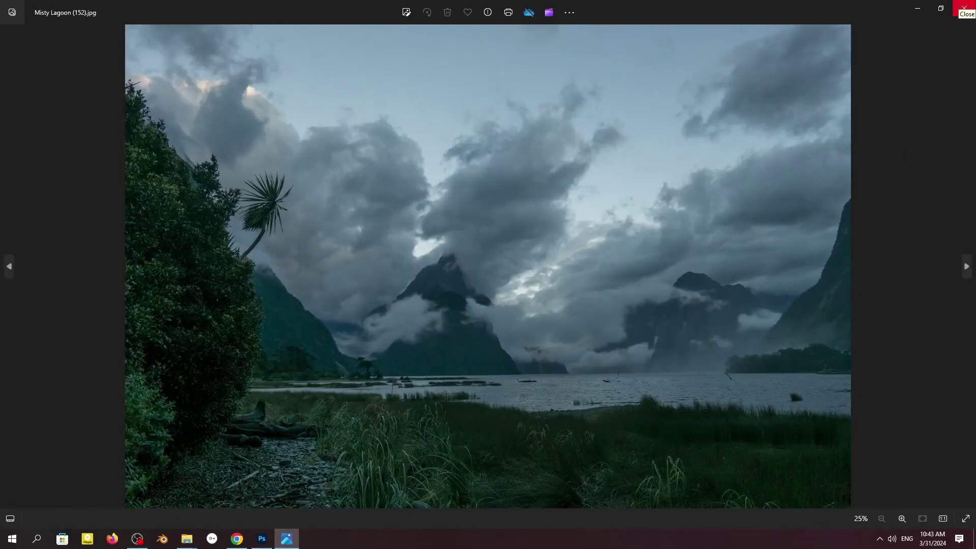
# - Drag Misty Lagoon (157).jpg onto the Photoshop canvas and start scaling it up
pyautogui.click(965, 8)
pyautogui.moveTo(356, 234); pyautogui.dragTo(372, 239)
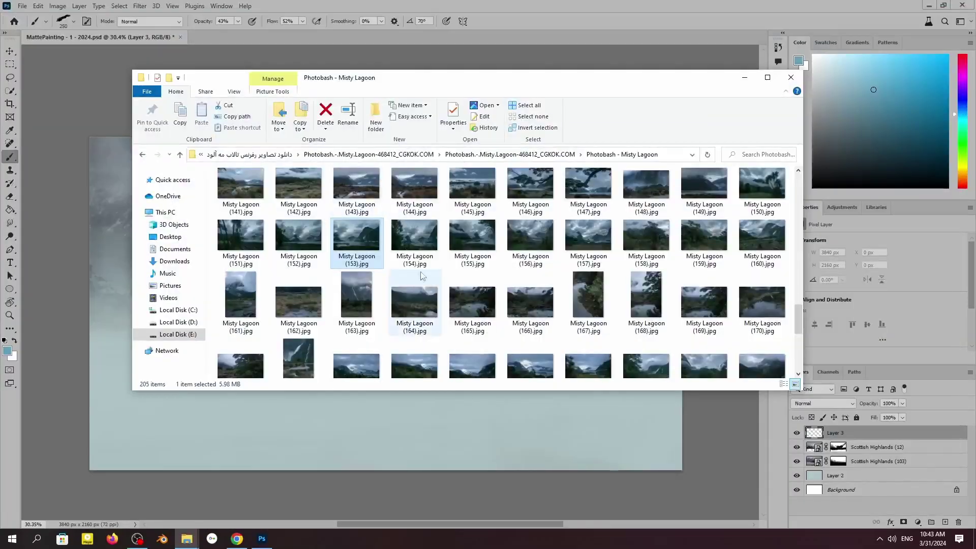
pyautogui.click(588, 234)
pyautogui.moveTo(589, 234); pyautogui.dragTo(403, 316)
# - Scale the lagoon photo to cover the canvas, commit it, and add a layer mask
pyautogui.moveTo(287, 239); pyautogui.dragTo(93, 227)
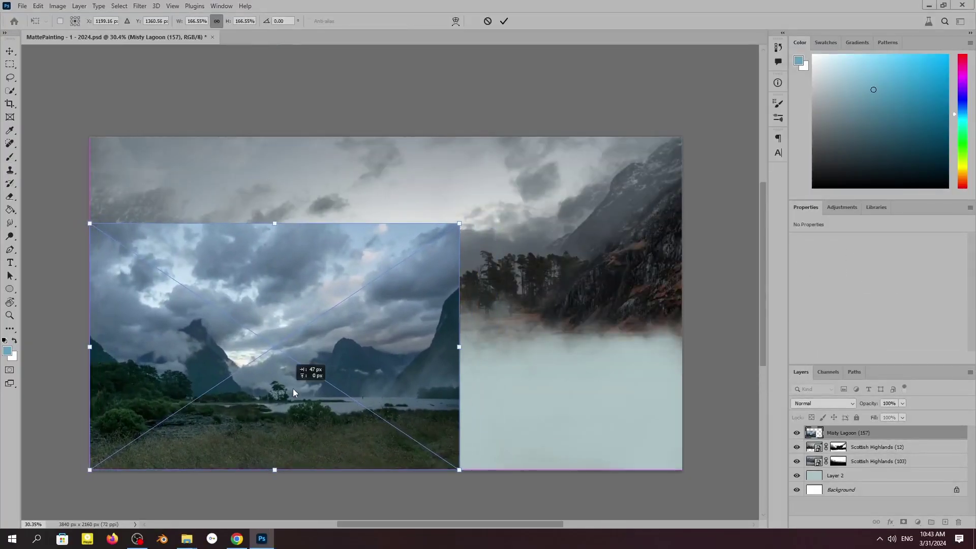
pyautogui.moveTo(356, 356)
pyautogui.mouseDown()
pyautogui.moveTo(576, 350)
pyautogui.moveTo(585, 272)
pyautogui.mouseUp()
pyautogui.press('Return')
pyautogui.press('b')
pyautogui.click(904, 522)
pyautogui.press('d')
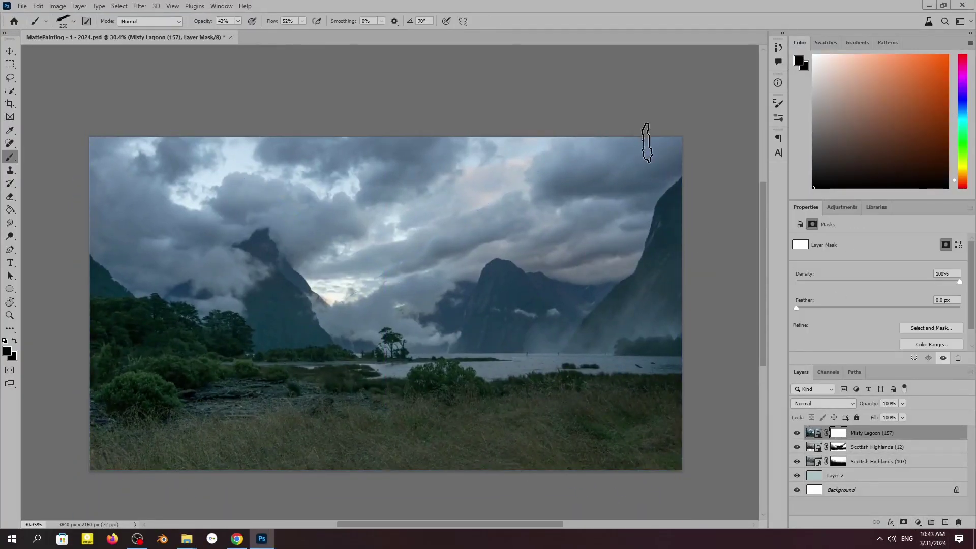
# - Mask out the lagoon photo's upper clouds and sky, keeping the misty trees across the middle
pyautogui.moveTo(538, 208); pyautogui.dragTo(316, 229)
pyautogui.press(']')
pyautogui.press(']')
pyautogui.press(']')
pyautogui.moveTo(113, 197)
pyautogui.mouseDown()
pyautogui.moveTo(228, 246)
pyautogui.moveTo(381, 219)
pyautogui.mouseUp()
pyautogui.press('[')
pyautogui.press('[')
pyautogui.press('[')
pyautogui.moveTo(403, 273)
pyautogui.mouseDown()
pyautogui.moveTo(552, 283)
pyautogui.moveTo(526, 335)
pyautogui.mouseUp()
# - Squash the lagoon image vertically and raise it higher on the canvas
pyautogui.hotkey('ctrl', 't')
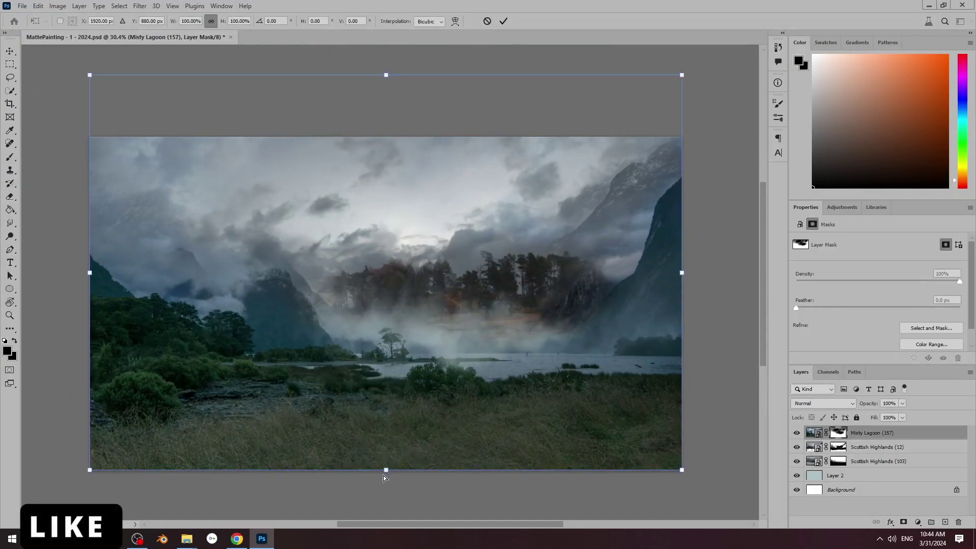
pyautogui.moveTo(386, 74); pyautogui.dragTo(382, 151)
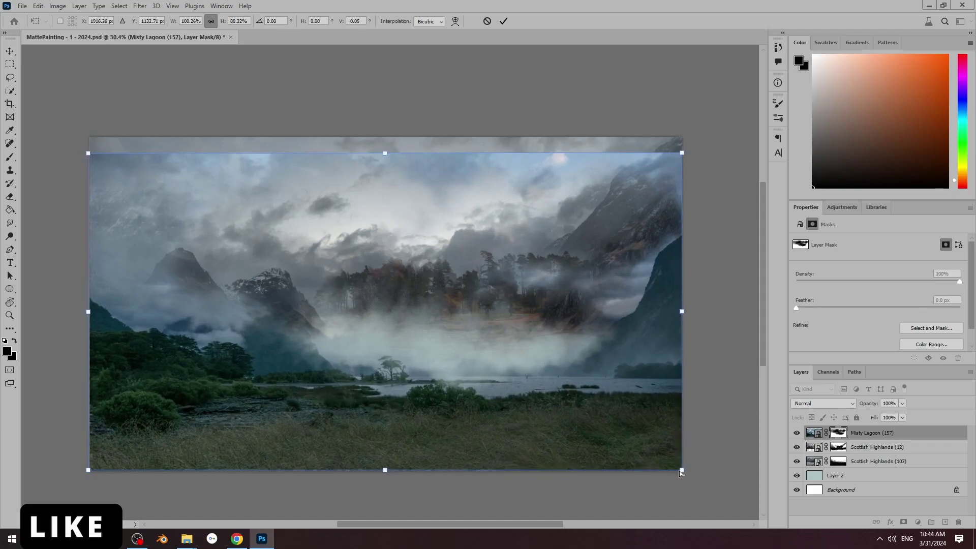
pyautogui.moveTo(503, 379); pyautogui.dragTo(504, 324)
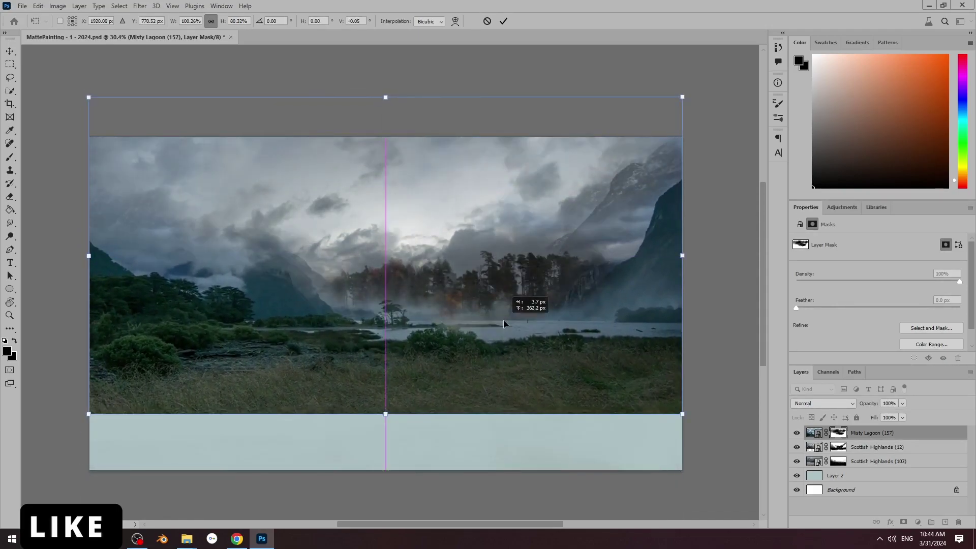
pyautogui.press('Return')
# - Fade the lower lagoon image into fog, restore the left peak, and add fog on the left
pyautogui.press('[')
pyautogui.moveTo(666, 376)
pyautogui.mouseDown()
pyautogui.moveTo(226, 431)
pyautogui.moveTo(148, 472)
pyautogui.mouseUp()
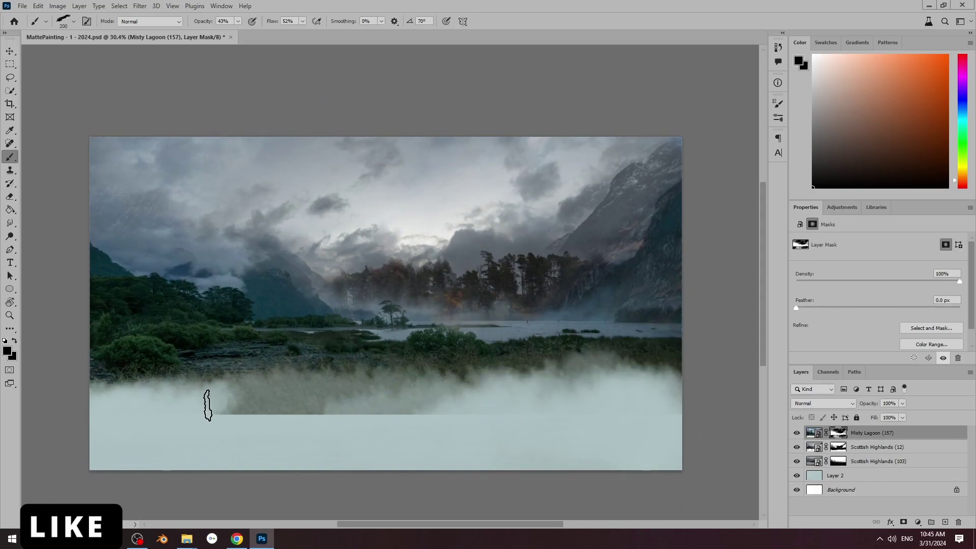
pyautogui.moveTo(207, 405); pyautogui.dragTo(682, 443)
pyautogui.press(']')
pyautogui.press(']')
pyautogui.press(']')
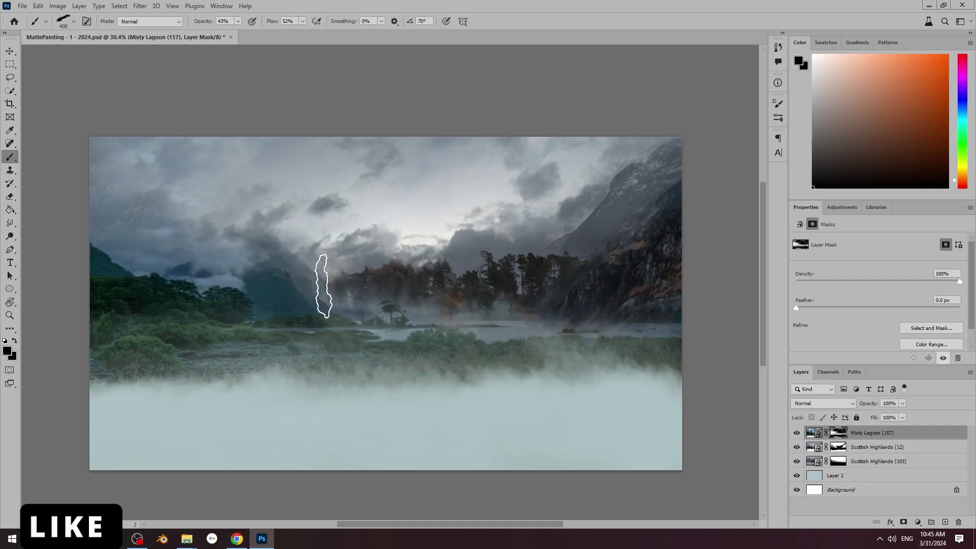
pyautogui.moveTo(387, 166); pyautogui.dragTo(281, 225)
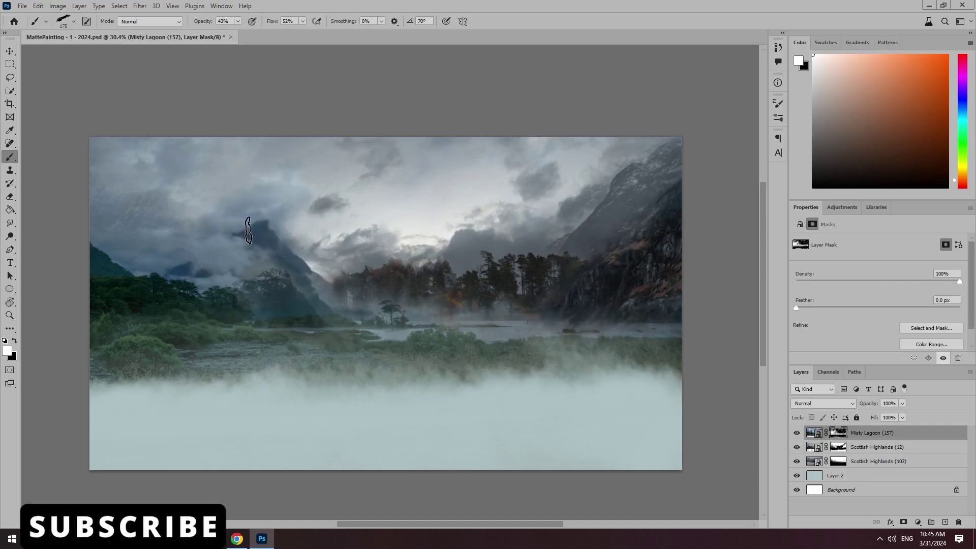
pyautogui.press('x')
pyautogui.moveTo(173, 310)
pyautogui.mouseDown()
pyautogui.moveTo(114, 300)
pyautogui.moveTo(178, 432)
pyautogui.mouseUp()
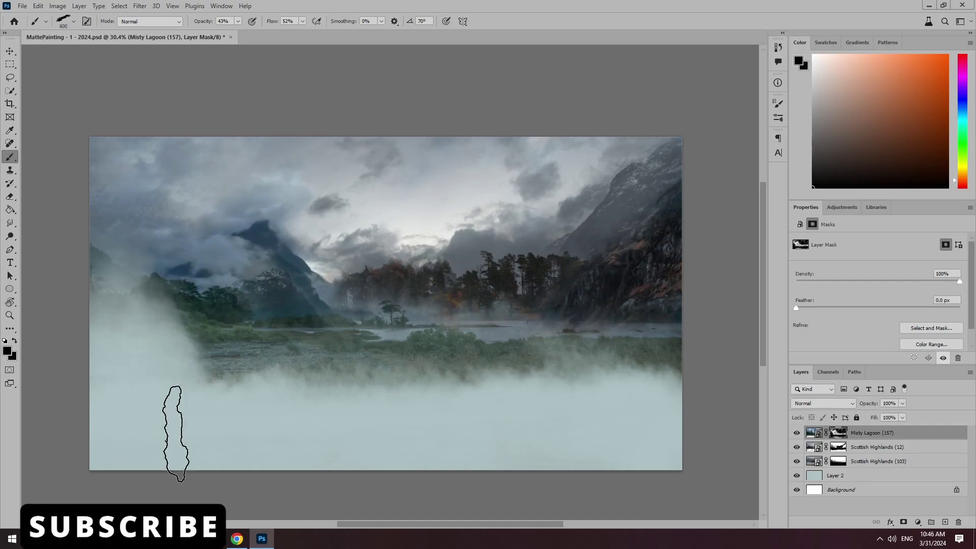
# - Shift the lagoon photo's hue with Hue/Saturation, then select the Scottish Highlands (12) layer
pyautogui.press('v')
pyautogui.hotkey('ctrl', 'u')
pyautogui.moveTo(462, 167)
pyautogui.mouseDown()
pyautogui.moveTo(495, 168)
pyautogui.moveTo(471, 168)
pyautogui.mouseUp()
pyautogui.click(573, 124)
pyautogui.click(824, 467)
# - Shift the Scottish Highlands (12) hue toward teal with Hue/Saturation and zoom into the tree line
pyautogui.hotkey('ctrl', 'u')
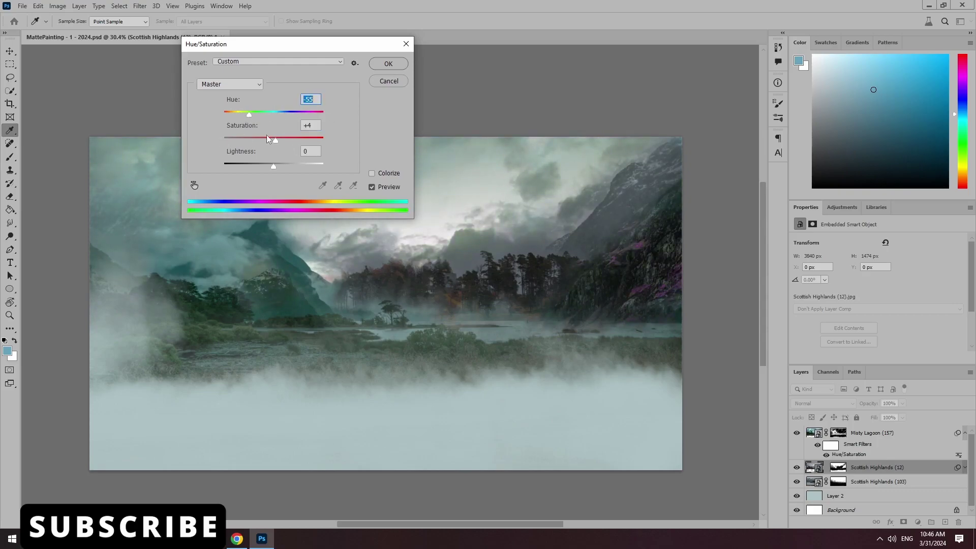
pyautogui.moveTo(258, 142); pyautogui.dragTo(249, 115)
pyautogui.press('Return')
pyautogui.press('z')
pyautogui.click(497, 272)
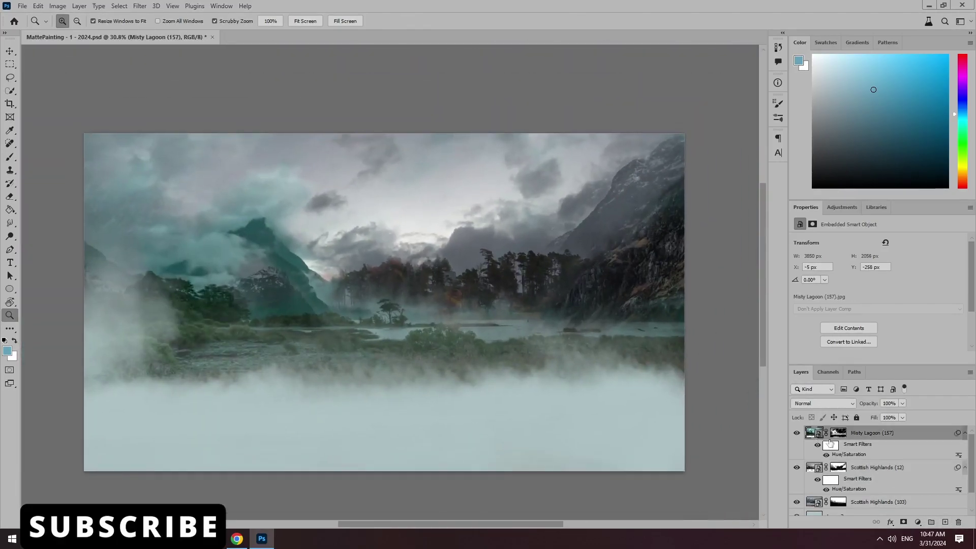
# - Drag the Misty Lagoon (45) waterfall photo from Explorer into the painting
pyautogui.click(229, 500)
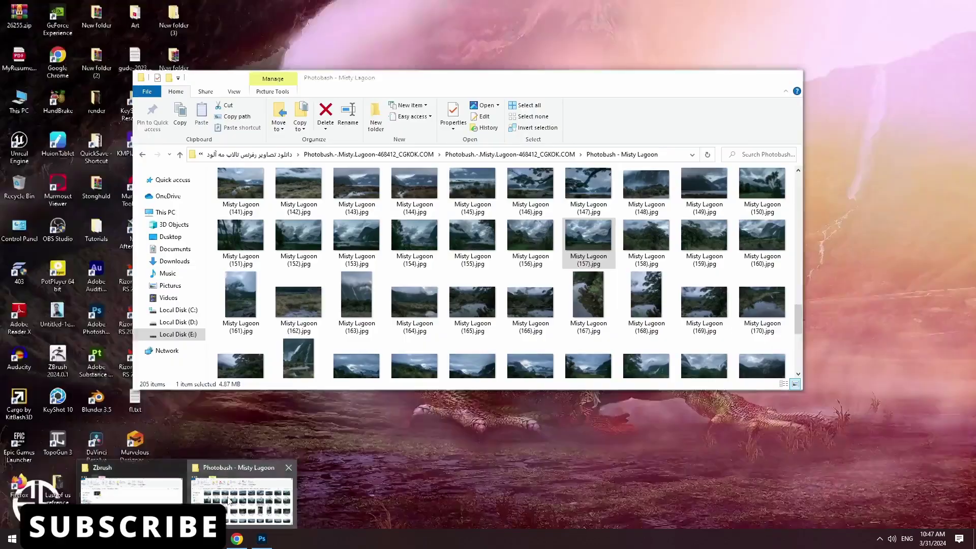
pyautogui.scroll(10, 458, 280)
pyautogui.click(415, 292)
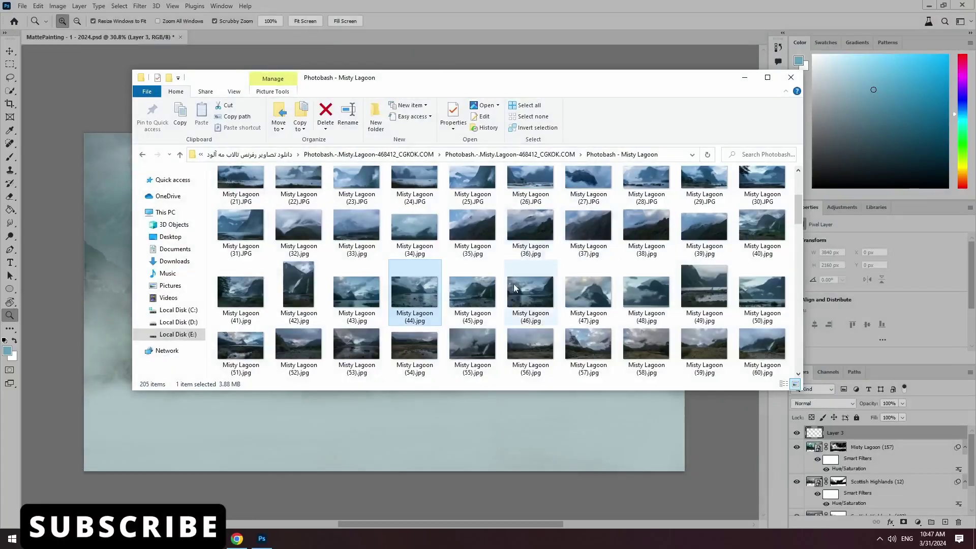
pyautogui.moveTo(473, 292); pyautogui.dragTo(384, 300)
# - Enlarge and vertically squash the waterfall photo, commit it, and add a layer mask
pyautogui.moveTo(270, 375); pyautogui.dragTo(546, 274)
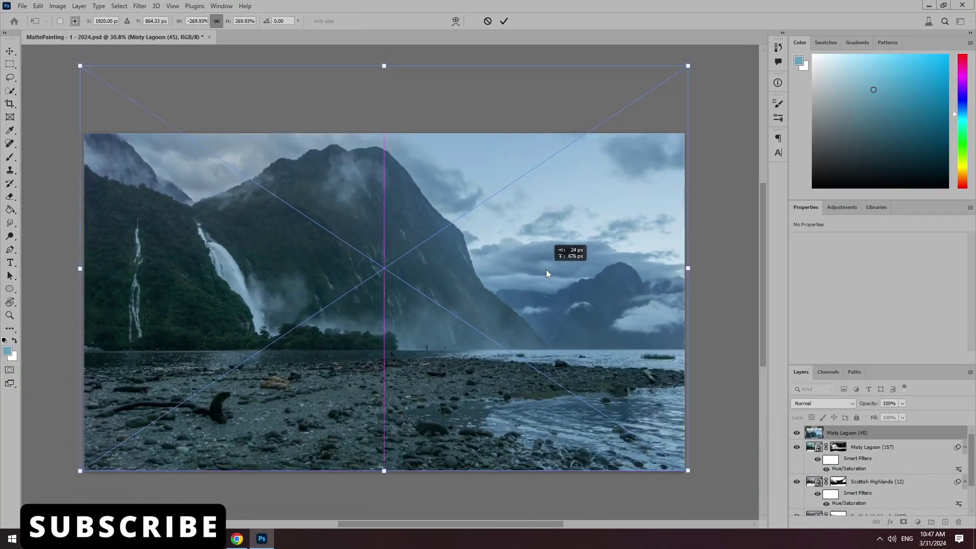
pyautogui.moveTo(383, 65); pyautogui.dragTo(385, 118)
pyautogui.press('Return')
pyautogui.click(903, 522)
pyautogui.press('b')
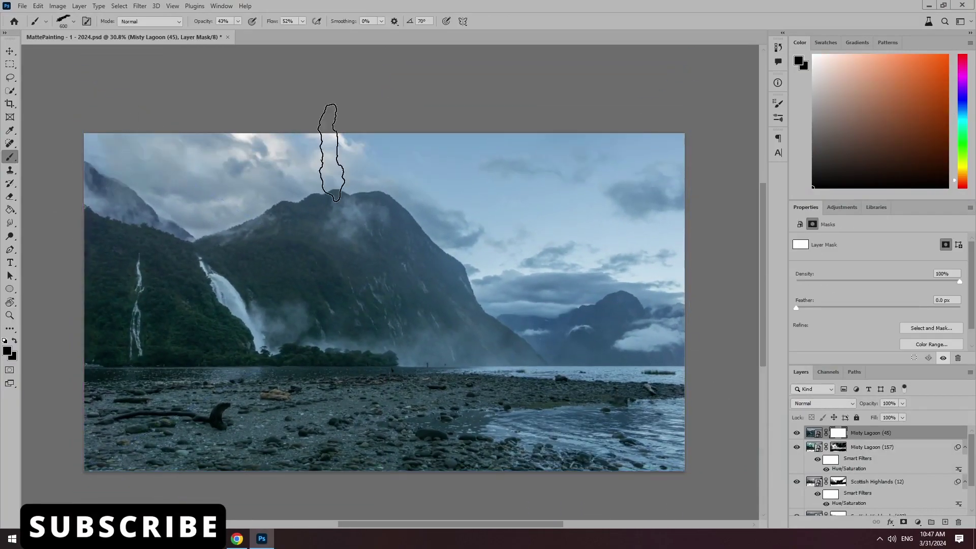
# - Mask out the waterfall photo's sky and fade its water and left mountain into mist
pyautogui.moveTo(600, 193)
pyautogui.mouseDown()
pyautogui.moveTo(655, 118)
pyautogui.moveTo(656, 284)
pyautogui.moveTo(295, 175)
pyautogui.moveTo(366, 241)
pyautogui.moveTo(504, 308)
pyautogui.mouseUp()
pyautogui.press(']')
pyautogui.press('[')
pyautogui.press('[')
pyautogui.press('[')
pyautogui.moveTo(676, 356)
pyautogui.mouseDown()
pyautogui.moveTo(632, 392)
pyautogui.moveTo(632, 338)
pyautogui.moveTo(328, 324)
pyautogui.mouseUp()
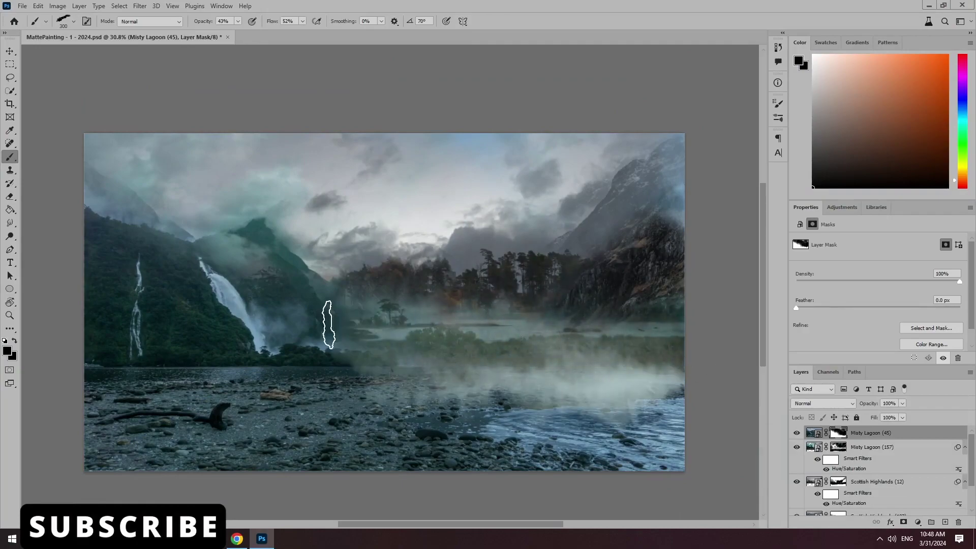
pyautogui.press(']')
pyautogui.press(']')
pyautogui.press(']')
pyautogui.moveTo(305, 284); pyautogui.dragTo(246, 274)
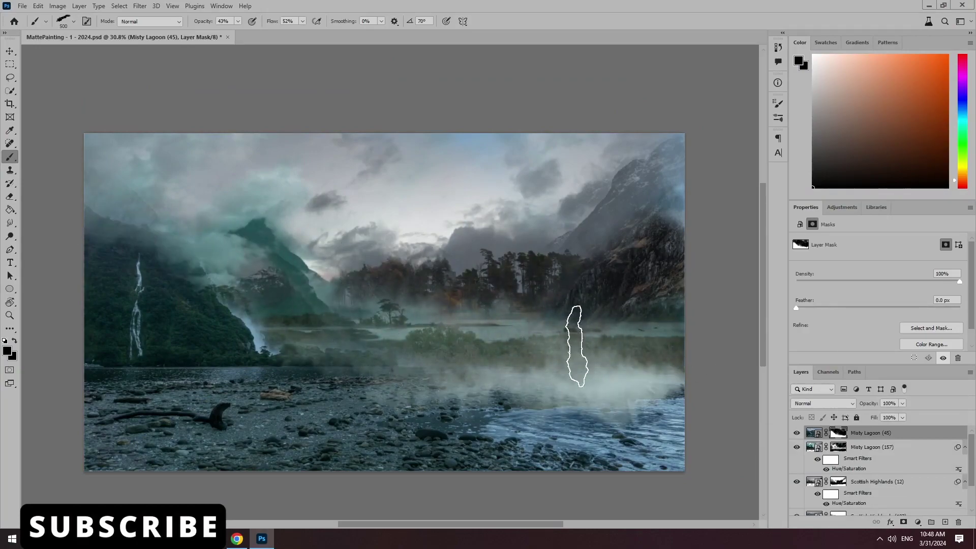
# - Add mist across the lower left and middle, undoing one overdone stroke
pyautogui.moveTo(577, 346); pyautogui.dragTo(371, 410)
pyautogui.press('[')
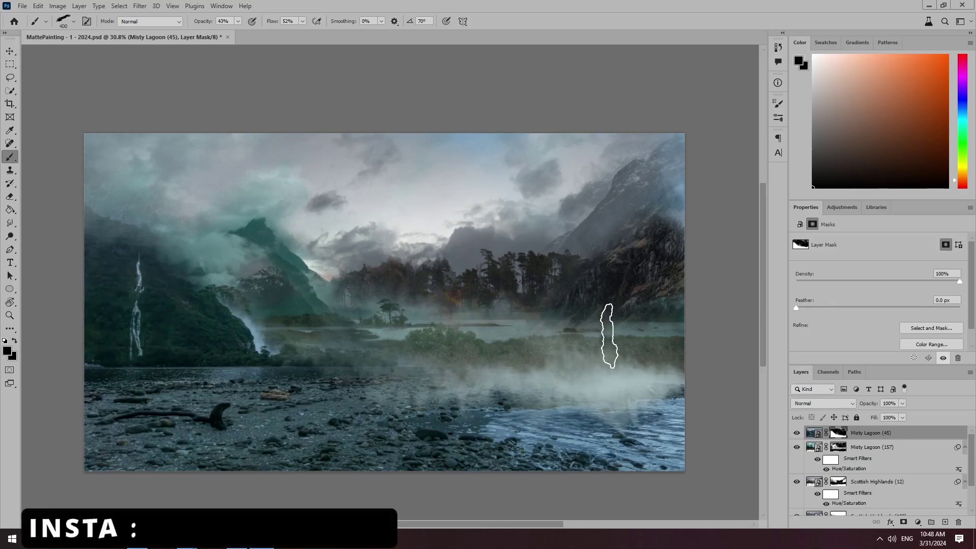
pyautogui.press('[')
pyautogui.press('[')
pyautogui.moveTo(609, 336); pyautogui.dragTo(408, 351)
pyautogui.hotkey('ctrl', 'z')
pyautogui.press(']')
pyautogui.press(']')
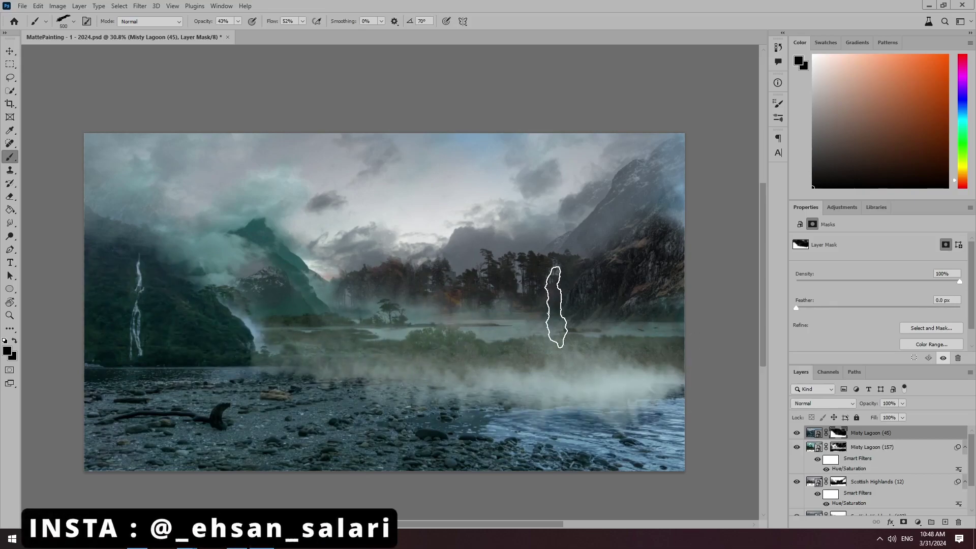
pyautogui.scroll(-2, 702, 331)
# - Recolour the Misty Lagoon (45) image darker and bluer with Hue/Saturation
pyautogui.hotkey('ctrl', '2')
pyautogui.hotkey('ctrl', 'u')
pyautogui.moveTo(273, 139)
pyautogui.mouseDown()
pyautogui.moveTo(209, 147)
pyautogui.moveTo(319, 139)
pyautogui.mouseUp()
pyautogui.moveTo(273, 166); pyautogui.dragTo(262, 166)
pyautogui.moveTo(320, 139)
pyautogui.mouseDown()
pyautogui.moveTo(256, 112)
pyautogui.moveTo(283, 112)
pyautogui.moveTo(265, 113)
pyautogui.mouseUp()
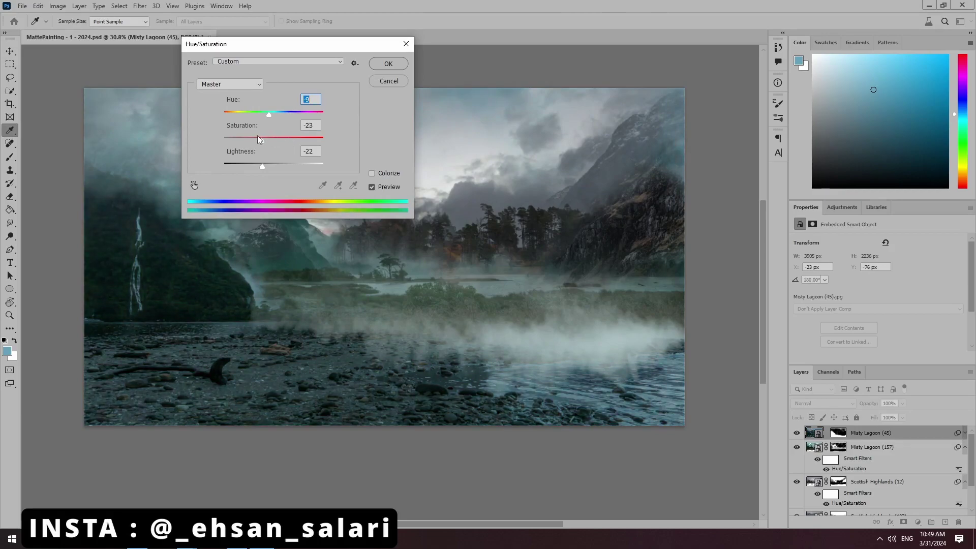
# - Apply the Hue/Saturation change and paint out the left mountain on the Misty Lagoon (45) mask
pyautogui.press('Return')
pyautogui.press('z')
pyautogui.moveTo(451, 261)
pyautogui.mouseDown()
pyautogui.moveTo(229, 129)
pyautogui.moveTo(466, 453)
pyautogui.mouseUp()
pyautogui.click(838, 433)
pyautogui.press('b')
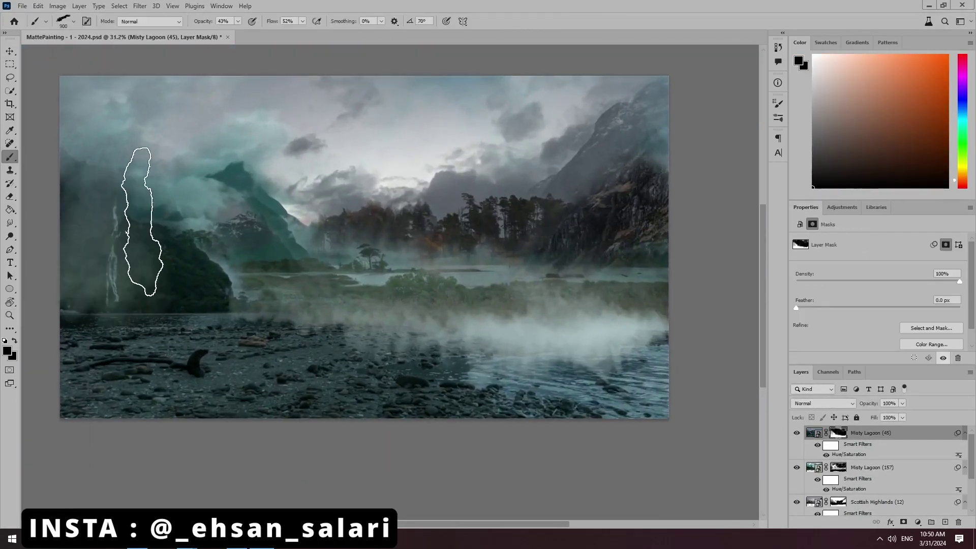
pyautogui.moveTo(135, 218)
pyautogui.mouseDown()
pyautogui.moveTo(99, 261)
pyautogui.moveTo(130, 272)
pyautogui.moveTo(185, 247)
pyautogui.mouseUp()
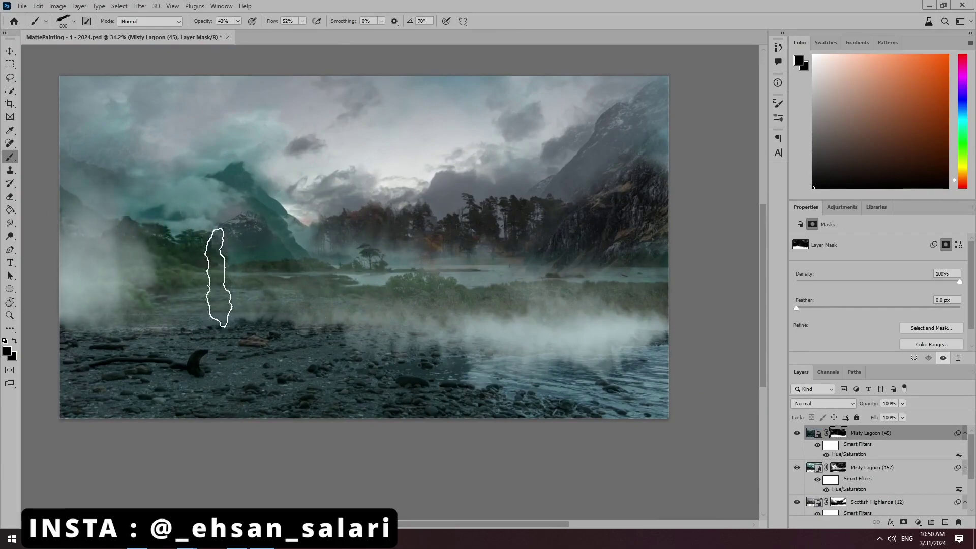
# - Zoom into the left waterfall area and paint its mask with a smaller, lower-opacity brush
pyautogui.press('z')
pyautogui.moveTo(122, 272)
pyautogui.mouseDown()
pyautogui.moveTo(105, 191)
pyautogui.moveTo(168, 331)
pyautogui.mouseUp()
pyautogui.press('b')
pyautogui.click(238, 21)
pyautogui.press('[')
pyautogui.press('[')
pyautogui.moveTo(387, 330)
pyautogui.mouseDown()
pyautogui.moveTo(103, 345)
pyautogui.moveTo(153, 483)
pyautogui.mouseUp()
pyautogui.scroll(-2, 388, 347)
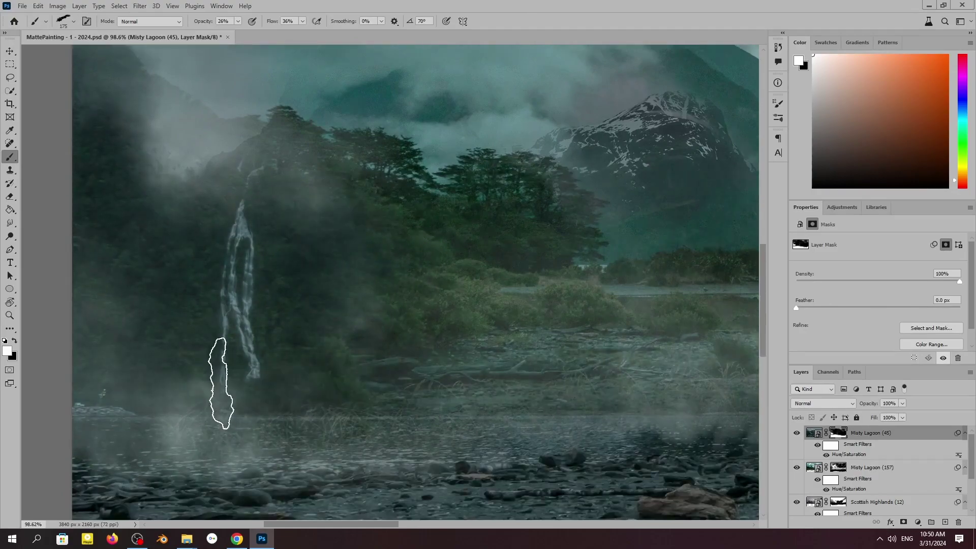
# - Fit the painting in view and mask the Scottish Highlands (12) sky to reveal snowy mountains
pyautogui.press('z')
pyautogui.moveTo(508, 506); pyautogui.dragTo(458, 506)
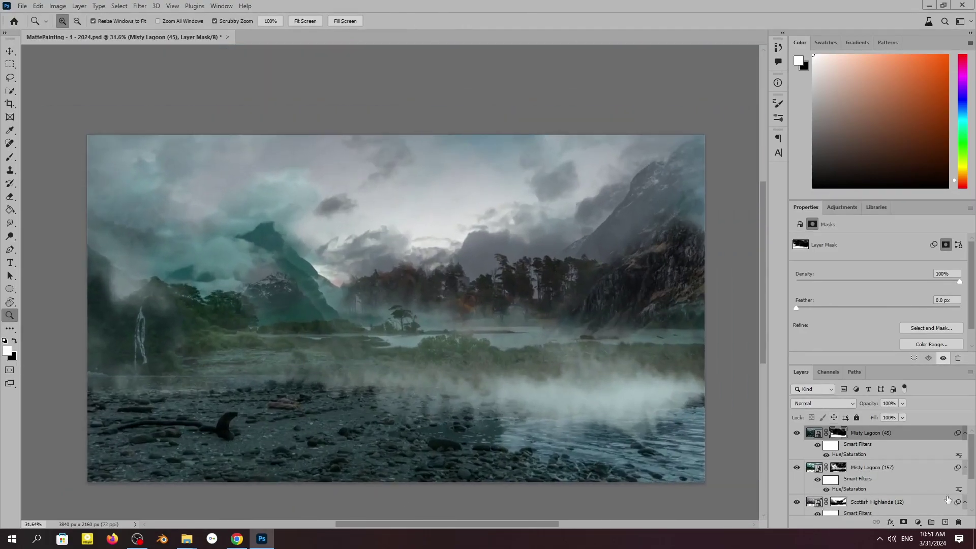
pyautogui.press('v')
pyautogui.click(874, 502)
pyautogui.scroll(-1, 865, 473)
pyautogui.click(797, 488)
pyautogui.click(797, 488)
pyautogui.click(838, 488)
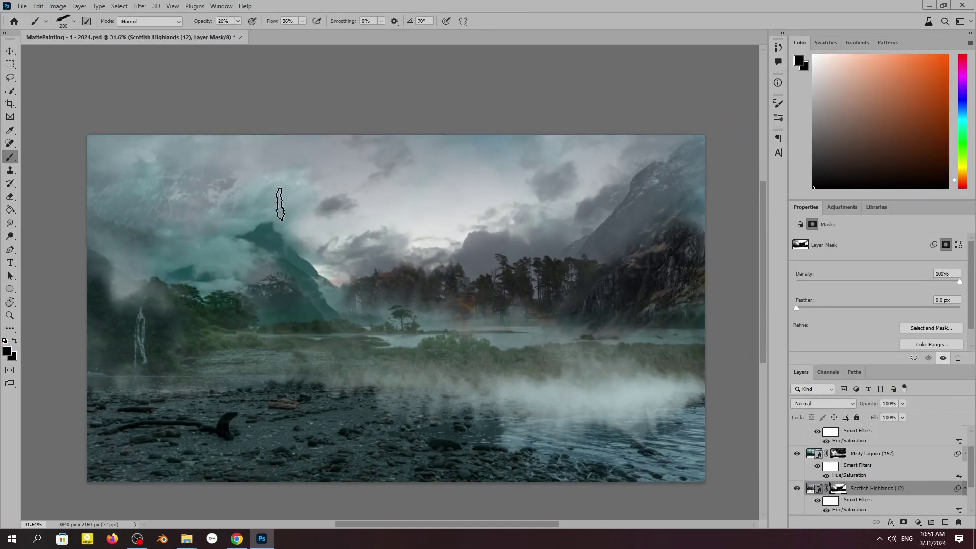
pyautogui.moveTo(280, 204)
pyautogui.mouseDown()
pyautogui.moveTo(438, 218)
pyautogui.moveTo(540, 191)
pyautogui.moveTo(658, 181)
pyautogui.mouseUp()
pyautogui.press(']')
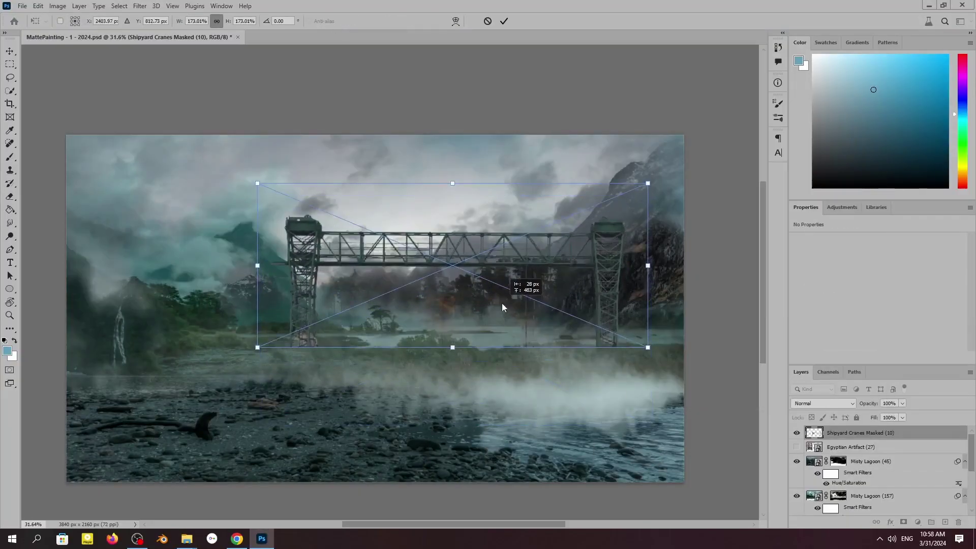
# - Position, skew and stretch the crane bridge, then duplicate it and move the copy left
pyautogui.moveTo(501, 299)
pyautogui.mouseDown()
pyautogui.moveTo(484, 288)
pyautogui.moveTo(511, 277)
pyautogui.mouseUp()
pyautogui.rightClick(497, 216)
pyautogui.click(514, 256)
pyautogui.moveTo(263, 167); pyautogui.dragTo(266, 193)
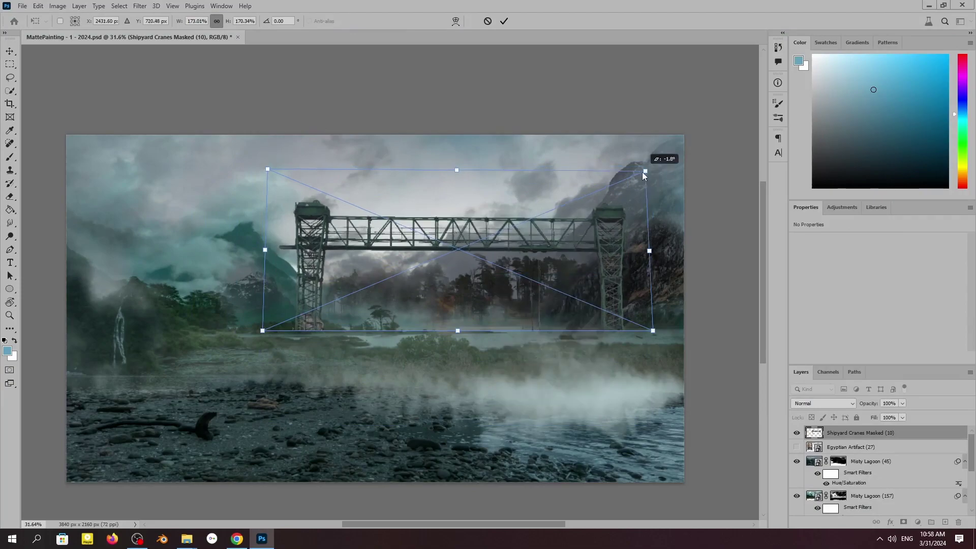
pyautogui.moveTo(653, 166); pyautogui.dragTo(646, 196)
pyautogui.moveTo(457, 200); pyautogui.dragTo(453, 161)
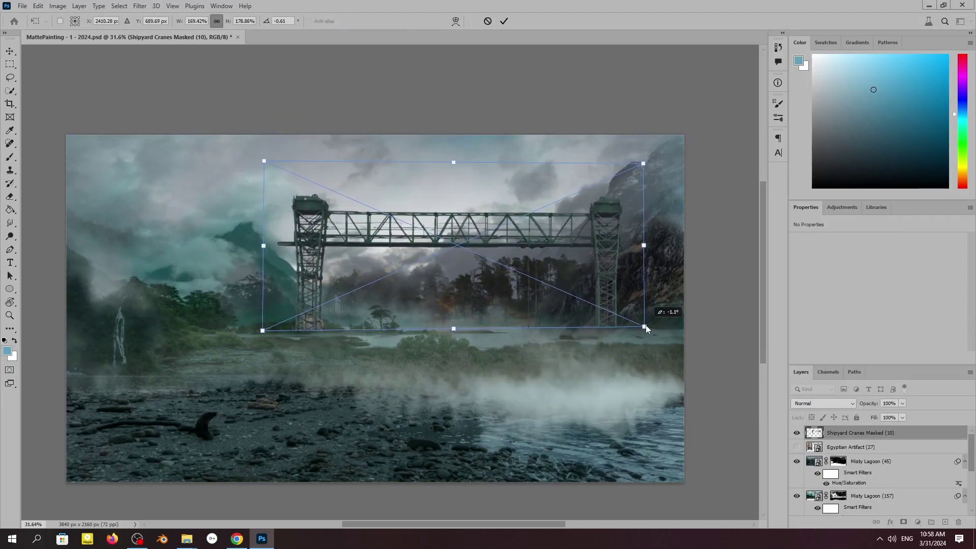
pyautogui.moveTo(265, 161); pyautogui.dragTo(265, 166)
pyautogui.press('Return')
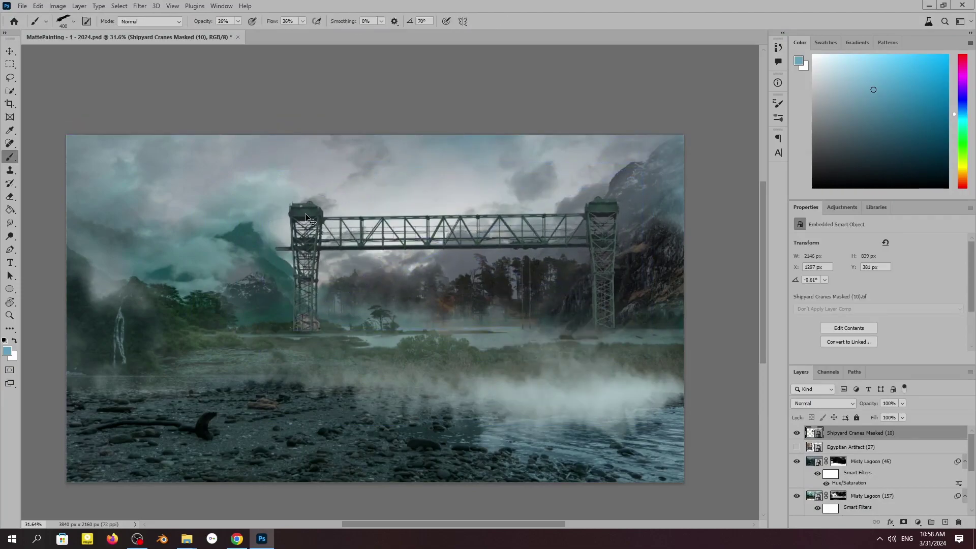
pyautogui.hotkey('ctrl', 'alt', 't')
pyautogui.moveTo(502, 238); pyautogui.dragTo(44, 246)
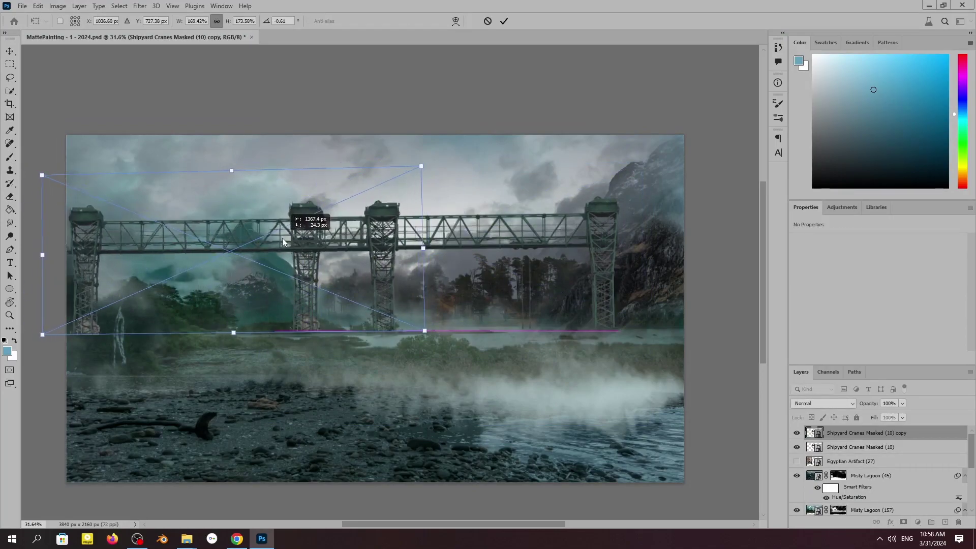
# - Erase the overlapping tower top on the bridge copy
pyautogui.press('Return')
pyautogui.press('b')
pyautogui.click(10, 196)
pyautogui.scroll(3, 355, 203)
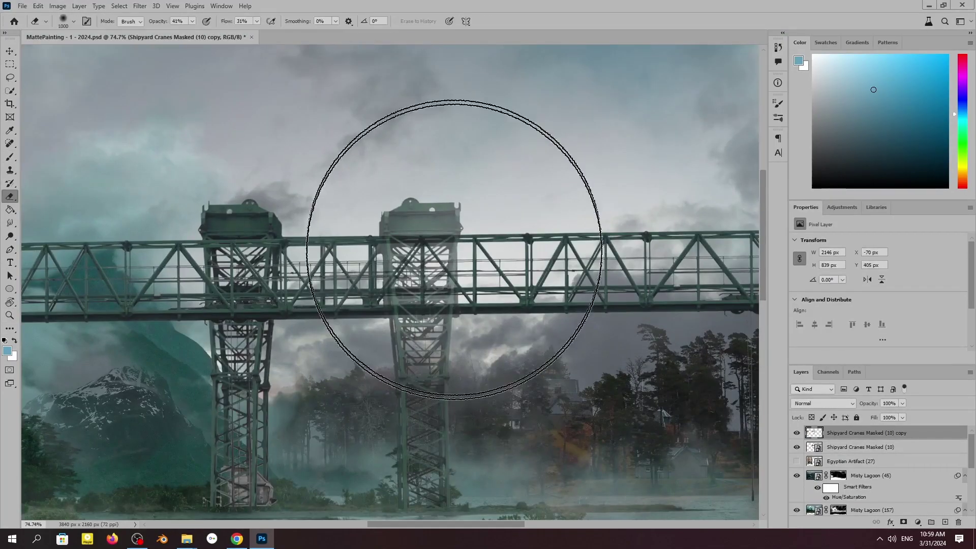
pyautogui.moveTo(396, 247); pyautogui.dragTo(492, 258)
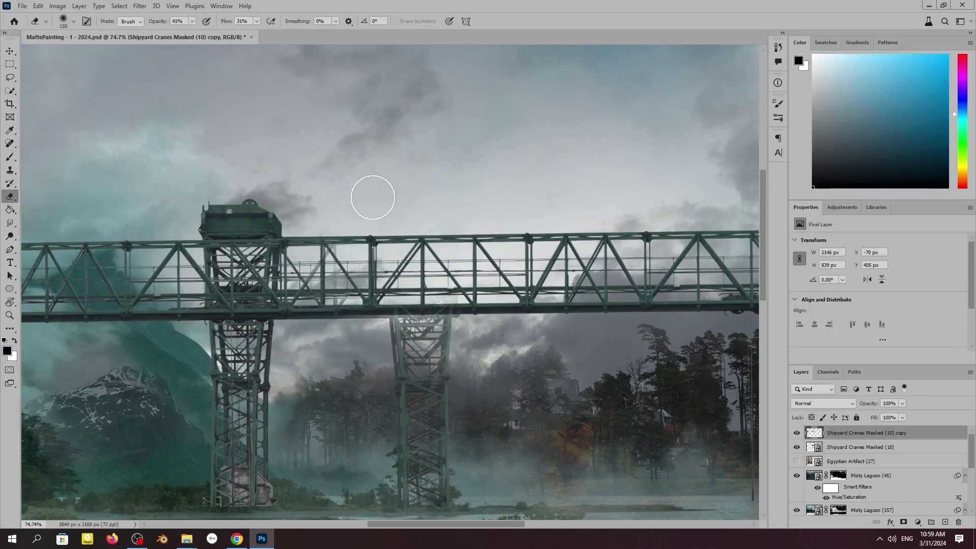
pyautogui.scroll(-3, 359, 371)
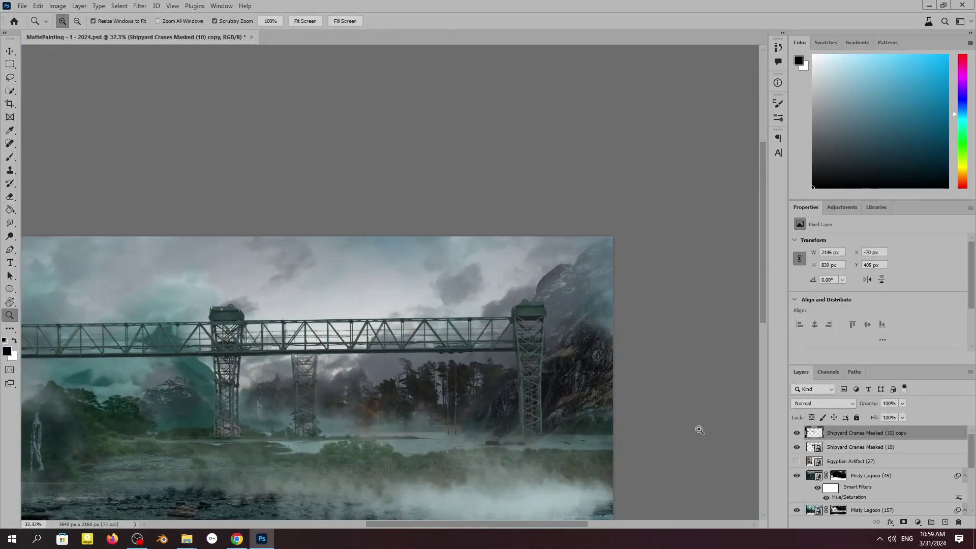
# - Duplicate the bridge copy, flip it horizontally, and move it to the right side
pyautogui.hotkey('ctrl', 'j')
pyautogui.hotkey('ctrl', 't')
pyautogui.rightClick(323, 347)
pyautogui.click(341, 326)
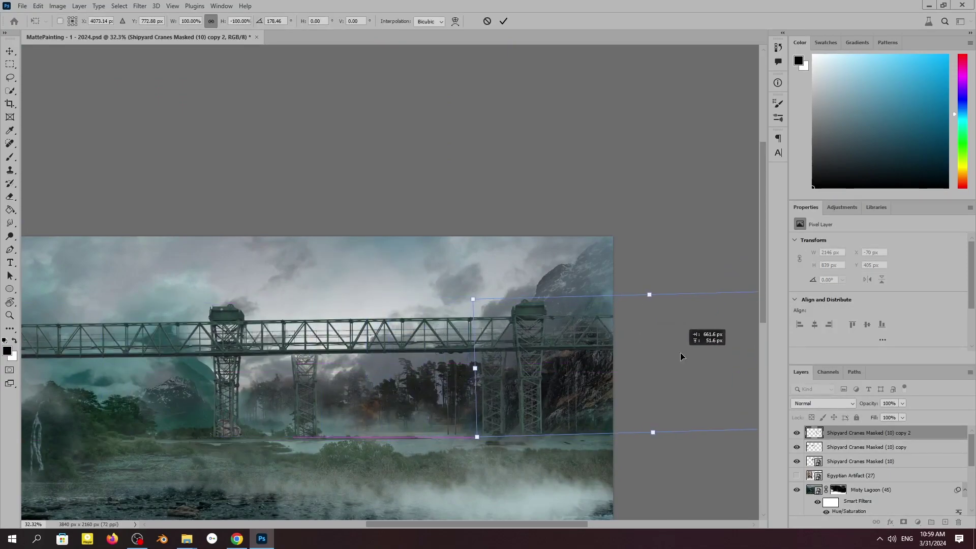
pyautogui.moveTo(573, 353); pyautogui.dragTo(632, 357)
pyautogui.press('Return')
# - Stamp the selected bridge layers into one combined layer and hide the copy 4 layer
pyautogui.press('z')
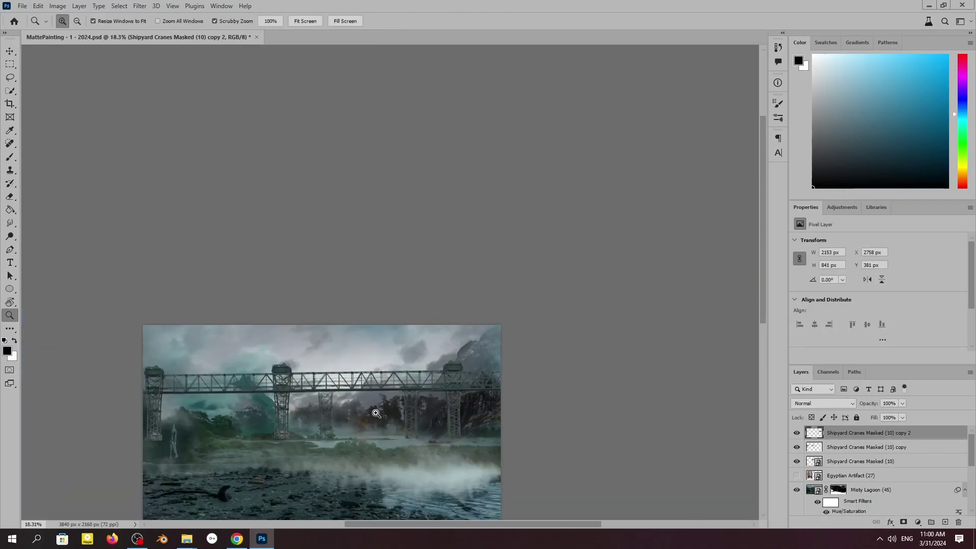
pyautogui.moveTo(374, 408); pyautogui.dragTo(458, 408)
pyautogui.keyDown('ctrl'); pyautogui.click(861, 461); pyautogui.keyUp('ctrl')
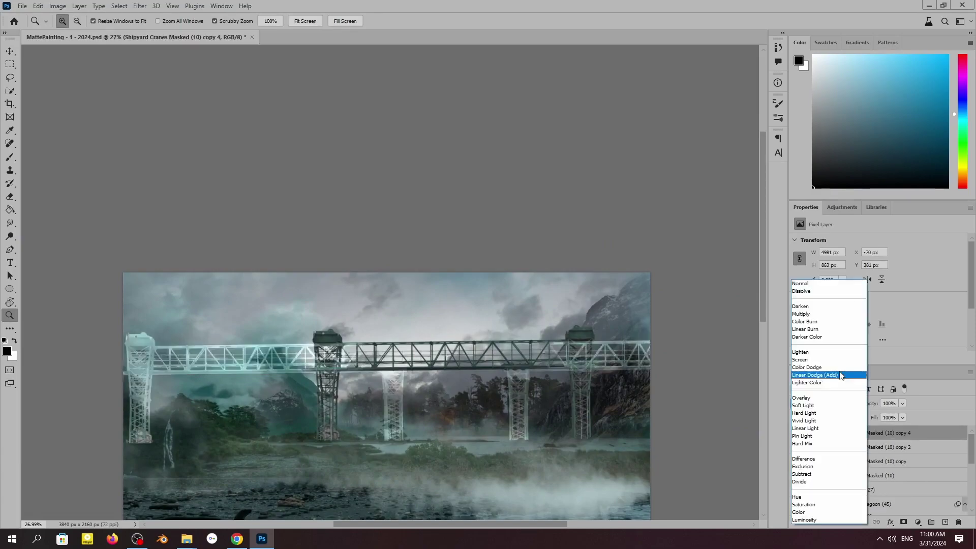
pyautogui.hotkey('ctrl', 'alt', 'e')
pyautogui.click(797, 447)
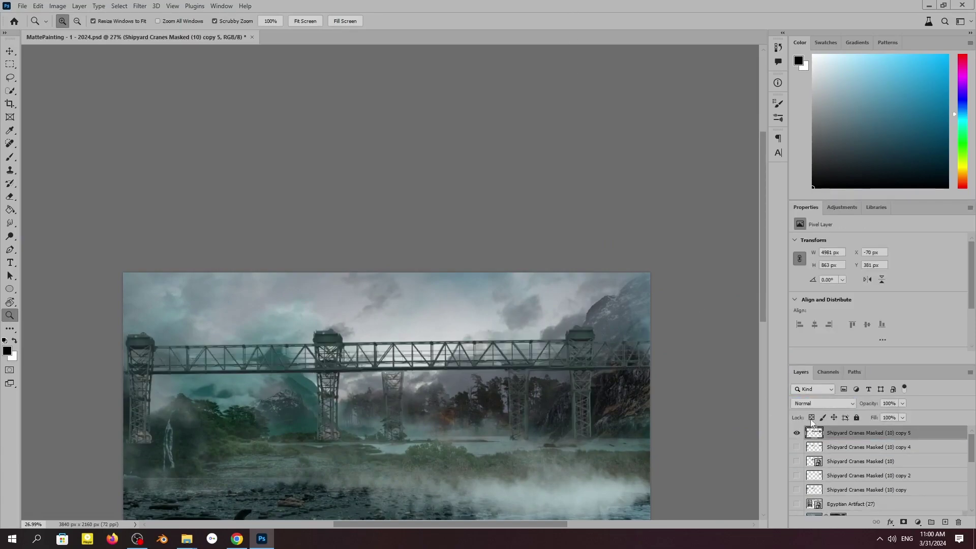
pyautogui.click(824, 403)
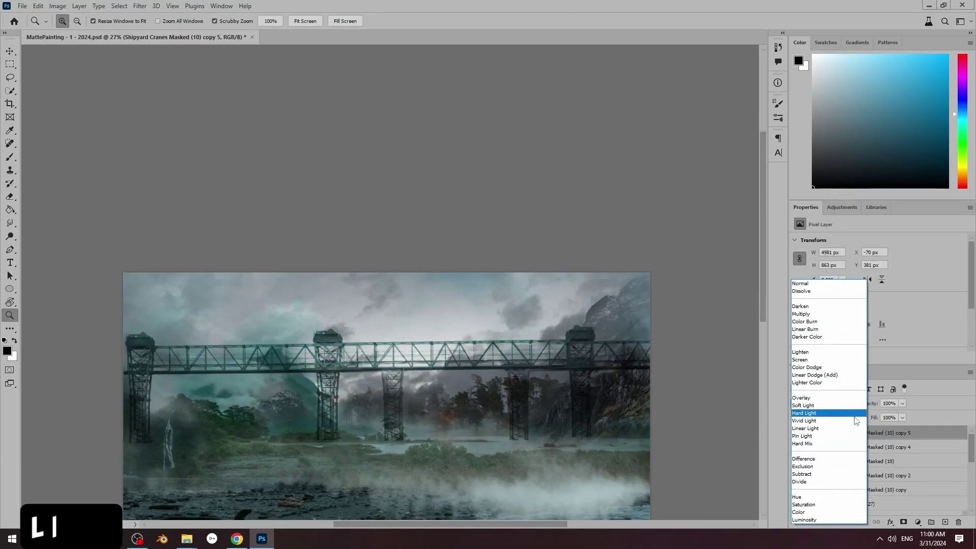
# - Keep the bridge in Normal blending and move the city skyline up and right
pyautogui.click(813, 284)
pyautogui.moveTo(385, 458); pyautogui.dragTo(480, 378)
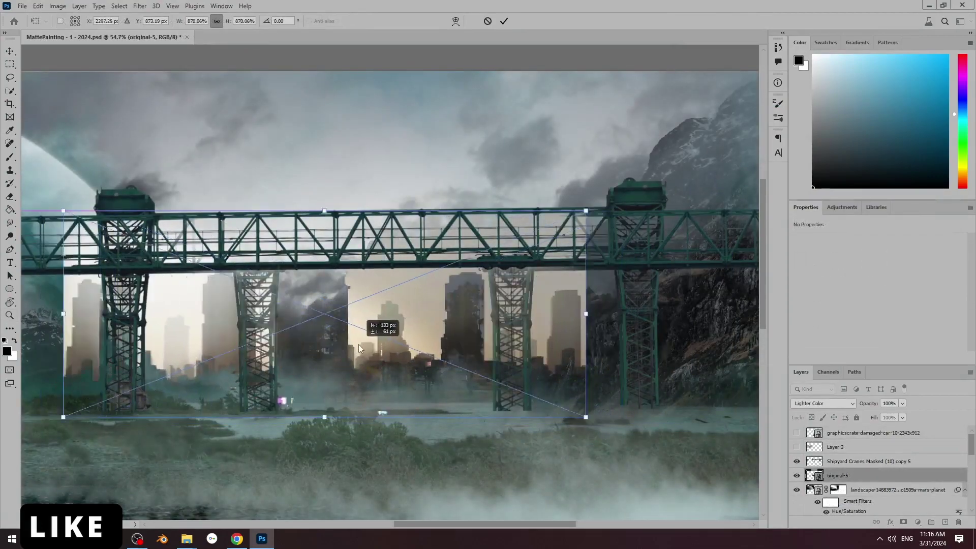
pyautogui.moveTo(359, 348); pyautogui.dragTo(374, 332)
# - Set the city layer to Soft Light, move it below Scottish Highlands, and hide Scottish Highlands (103)
pyautogui.press('Return')
pyautogui.click(824, 403)
pyautogui.click(813, 425)
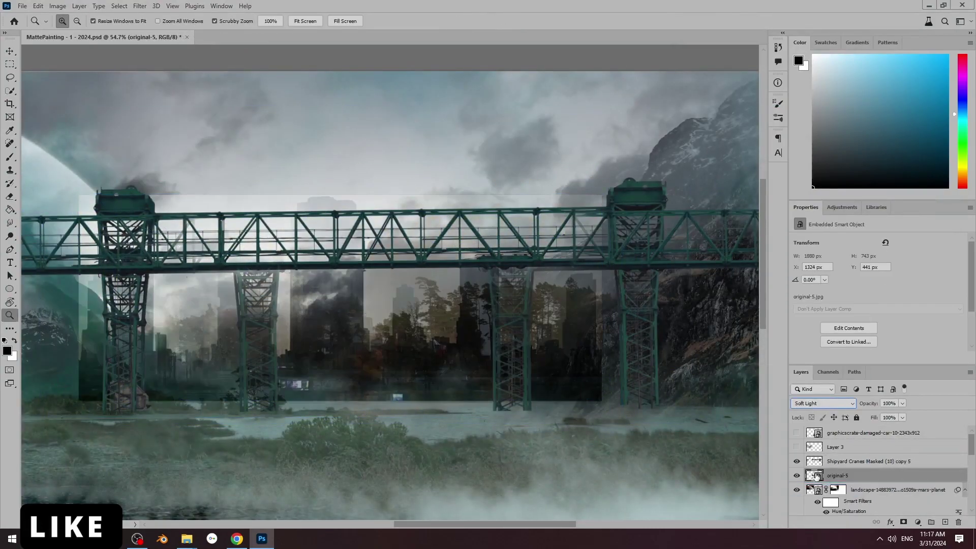
pyautogui.moveTo(816, 476)
pyautogui.mouseDown()
pyautogui.moveTo(814, 510)
pyautogui.moveTo(817, 482)
pyautogui.mouseUp()
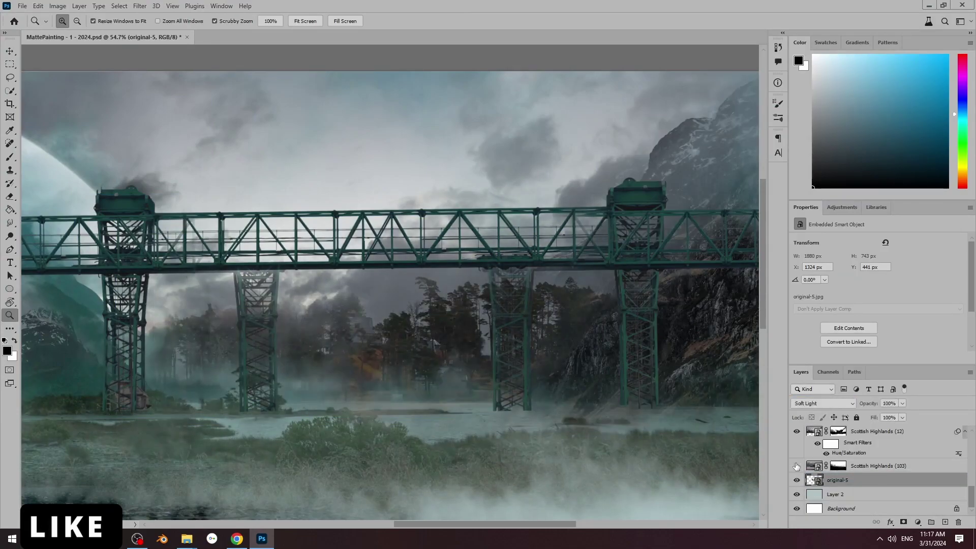
pyautogui.click(797, 467)
pyautogui.hotkey('ctrl', '-')
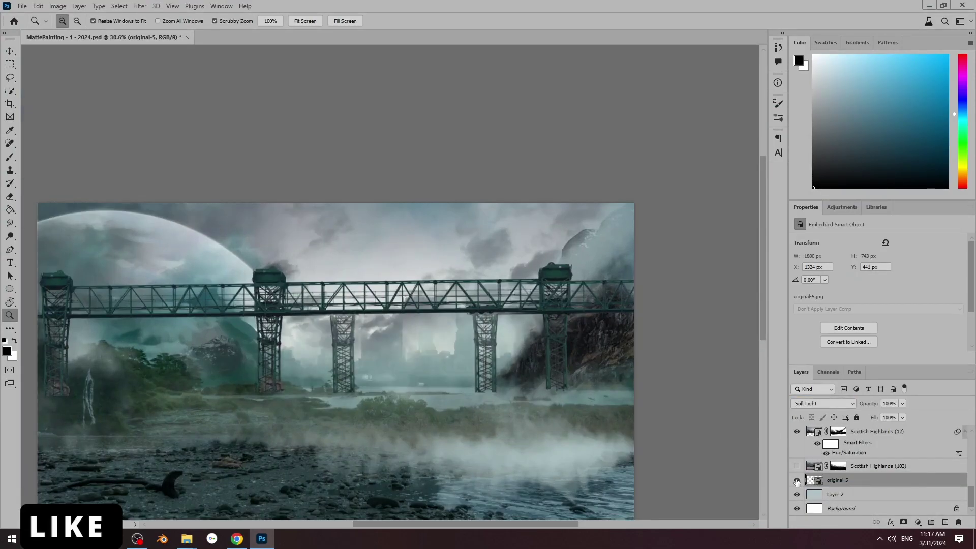
# - Preview other blend modes for the city layer but keep Soft Light
pyautogui.click(824, 403)
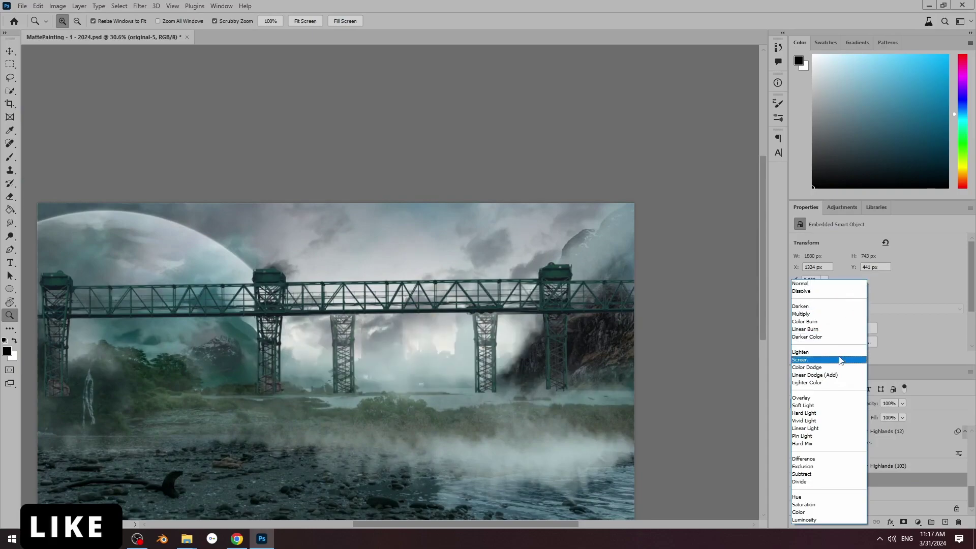
pyautogui.press('Escape')
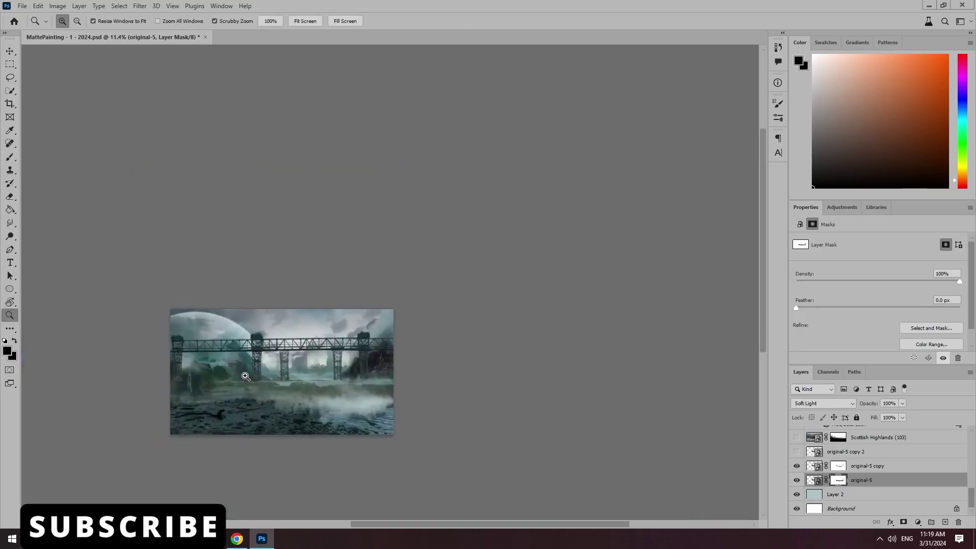
# - Reveal a misty hillside and waterfall on the left through the Misty Lagoon (45) mask
pyautogui.scroll(1, 803, 438)
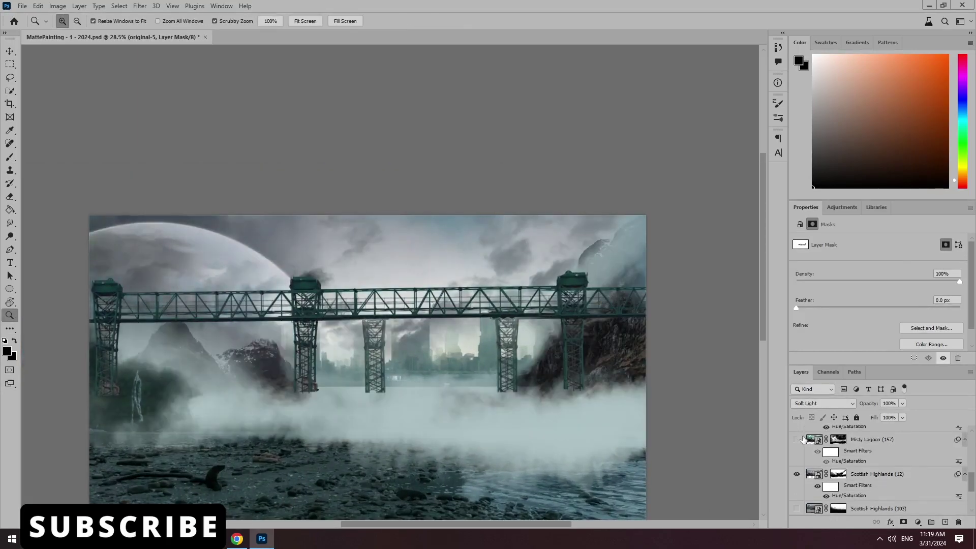
pyautogui.click(796, 462)
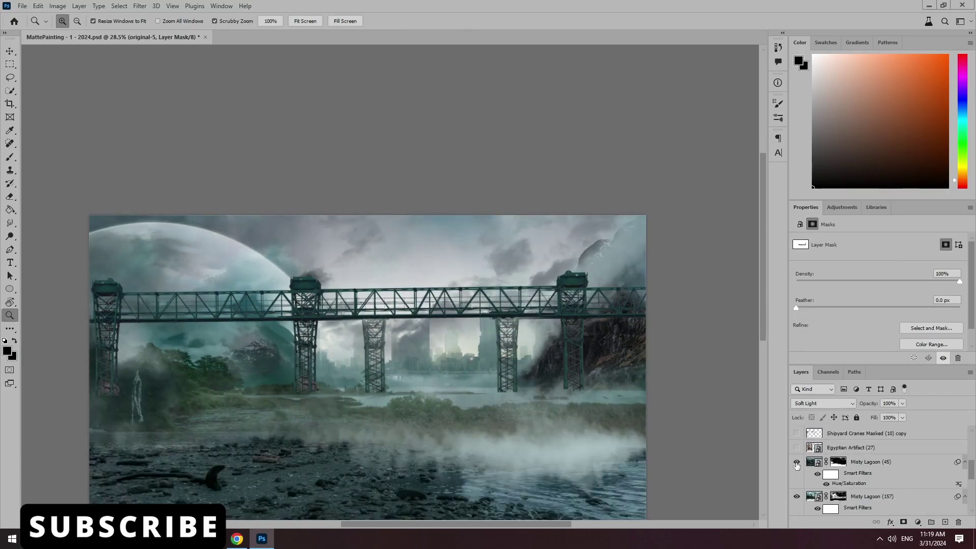
pyautogui.click(838, 462)
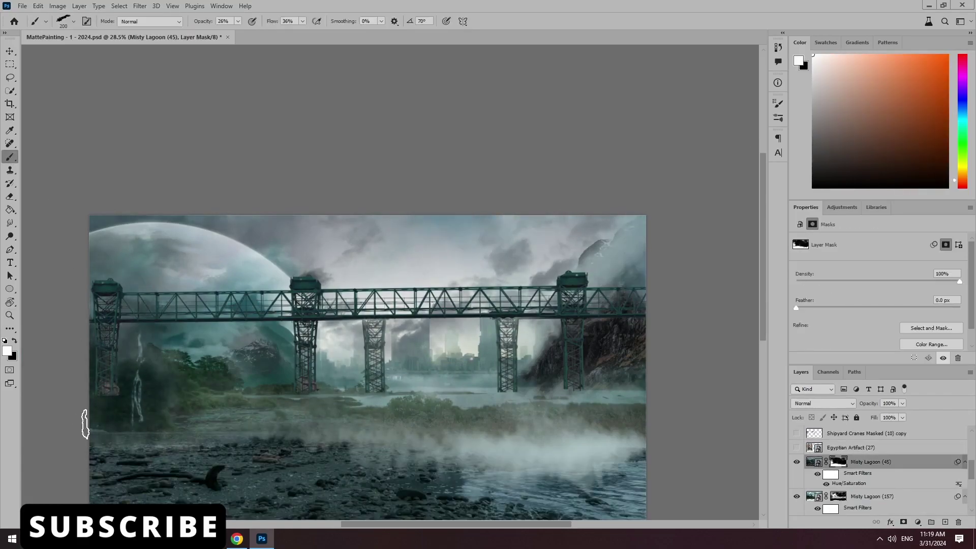
pyautogui.moveTo(160, 356)
pyautogui.mouseDown()
pyautogui.moveTo(170, 320)
pyautogui.moveTo(233, 395)
pyautogui.mouseUp()
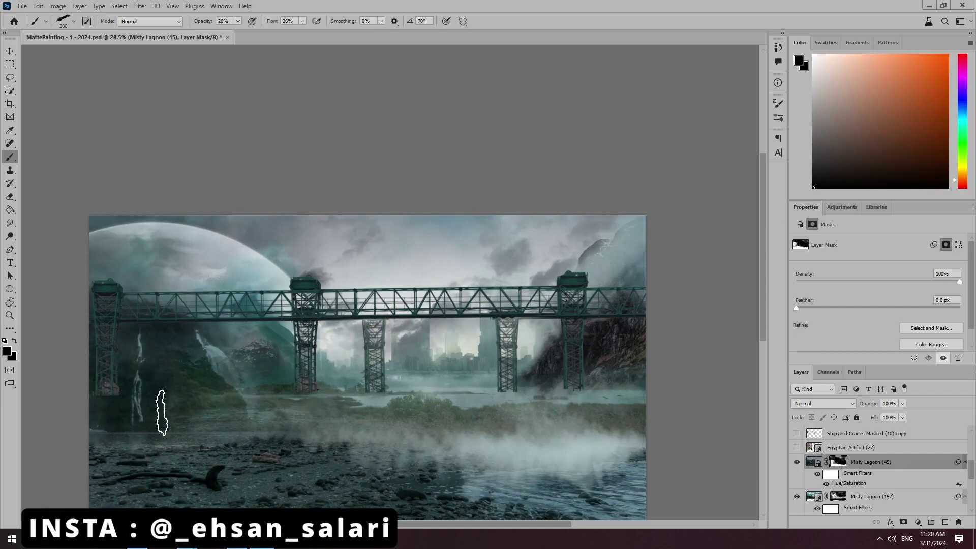
pyautogui.scroll(2, 891, 476)
pyautogui.click(891, 461)
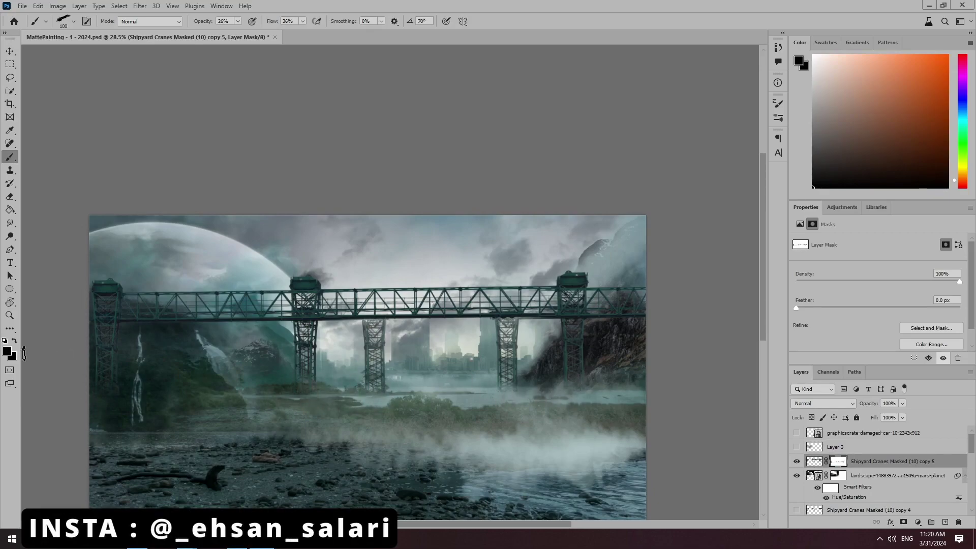
# - Zoom in close to inspect the crane pillars and the city skyline behind them
pyautogui.scroll(3, 457, 394)
pyautogui.scroll(4, 457, 394)
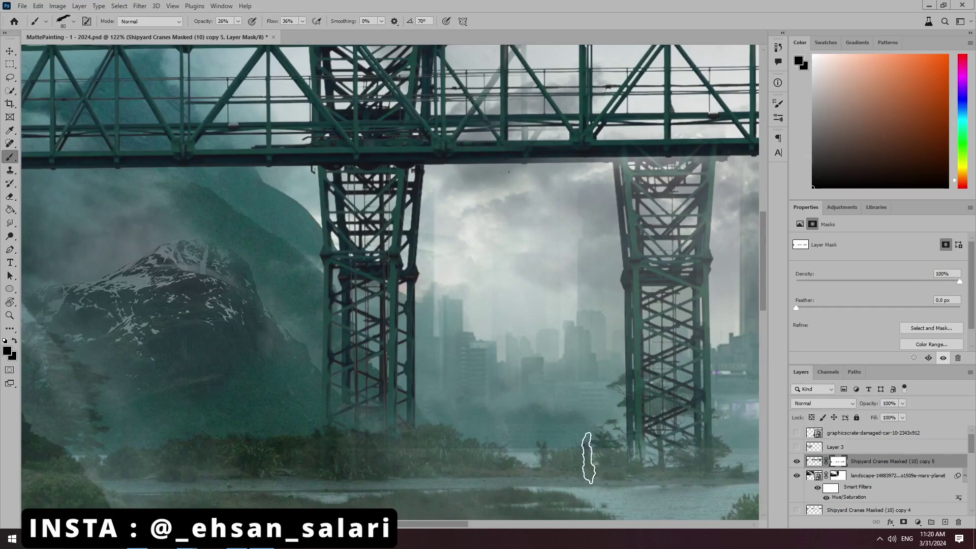
pyautogui.hscroll(5, 512, 452)
pyautogui.press('[')
pyautogui.press('[')
pyautogui.press('[')
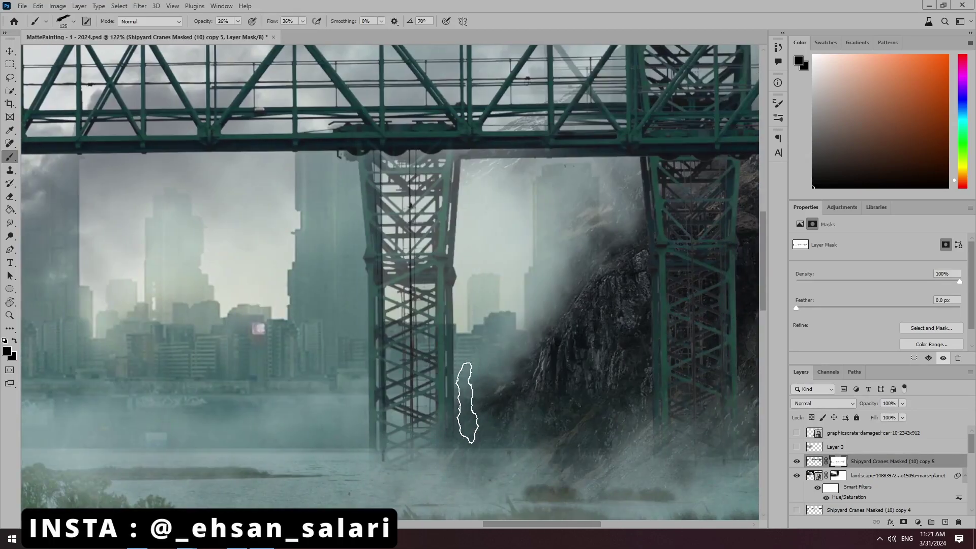
pyautogui.hotkey('ctrl', '0')
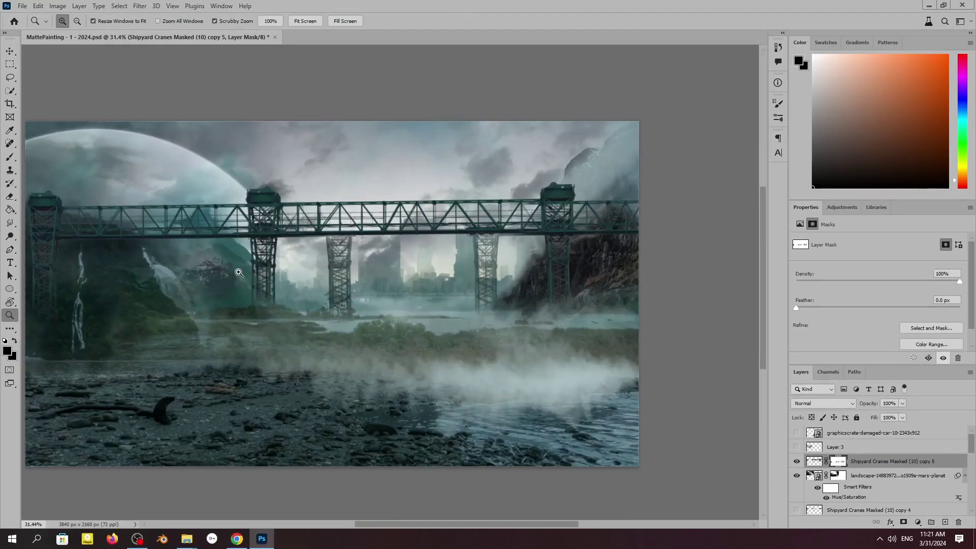
pyautogui.press('z')
pyautogui.moveTo(168, 203); pyautogui.dragTo(195, 203)
pyautogui.press('z')
pyautogui.moveTo(343, 368); pyautogui.dragTo(457, 369)
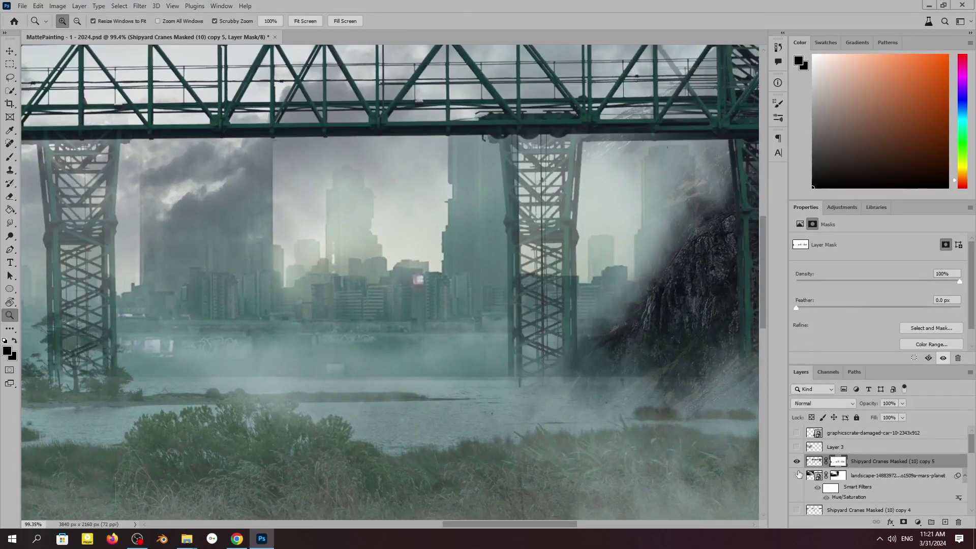
pyautogui.scroll(-3, 800, 488)
pyautogui.scroll(2, 800, 488)
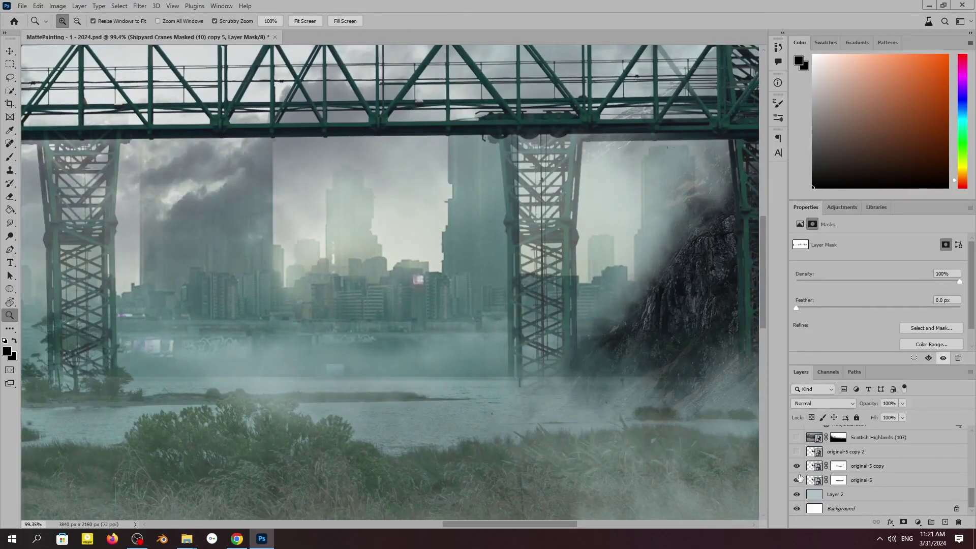
# - Target the original-5 copy layer's mask with the Brush ready
pyautogui.click(797, 480)
pyautogui.click(838, 465)
pyautogui.press('b')
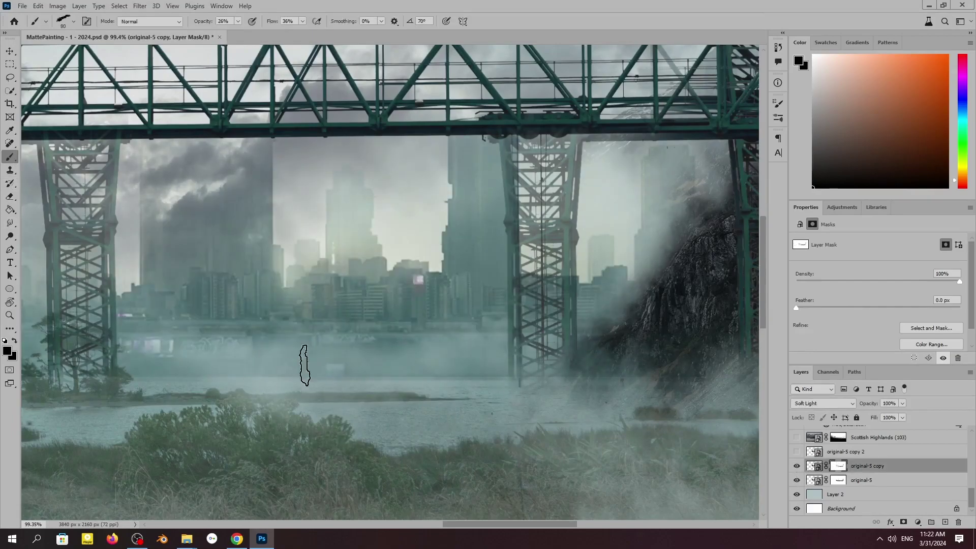
pyautogui.hscroll(-5, 560, 495)
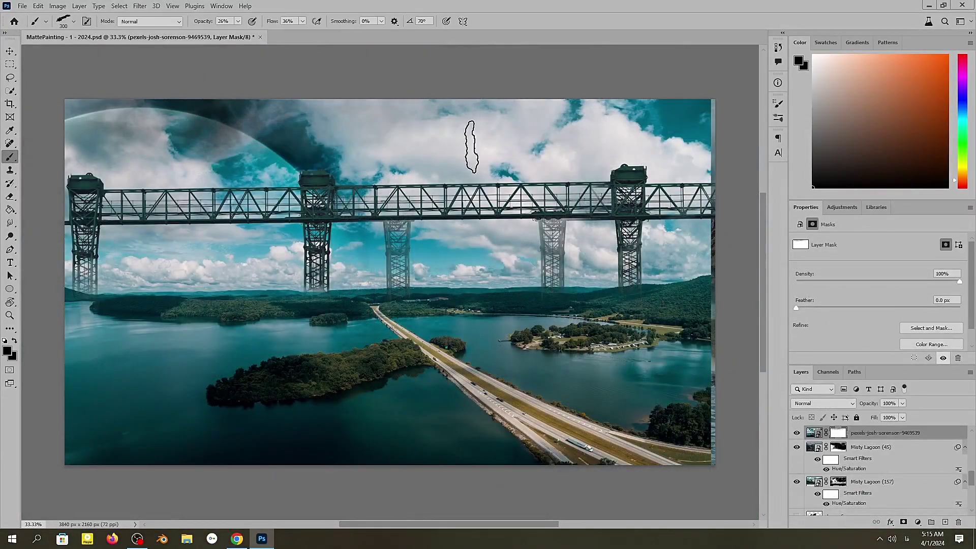
# - Mask in the faint mountain, misty city and clouds behind the bridge towers
pyautogui.moveTo(617, 133); pyautogui.dragTo(714, 89)
pyautogui.moveTo(646, 237); pyautogui.dragTo(391, 282)
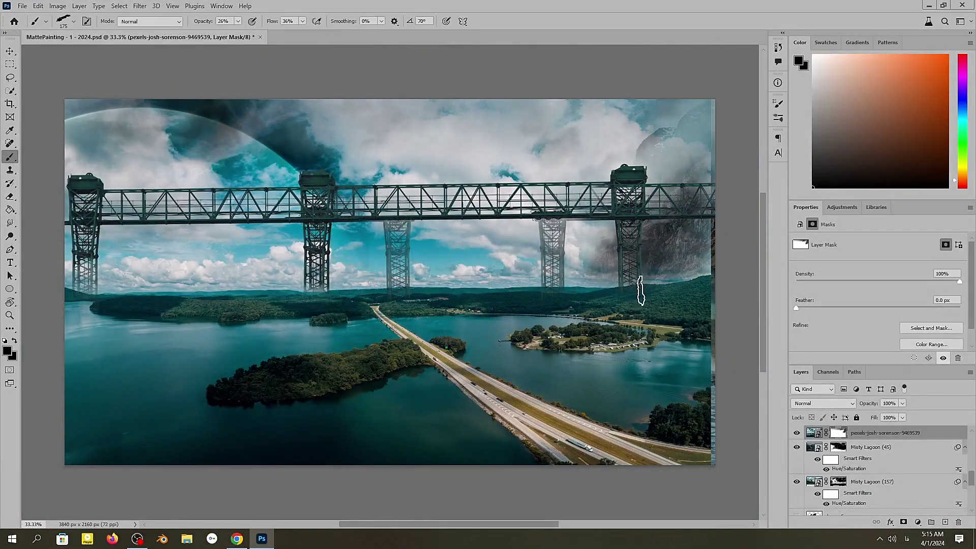
pyautogui.press('[')
pyautogui.press('[')
pyautogui.press('[')
pyautogui.press(']')
pyautogui.press(']')
pyautogui.press(']')
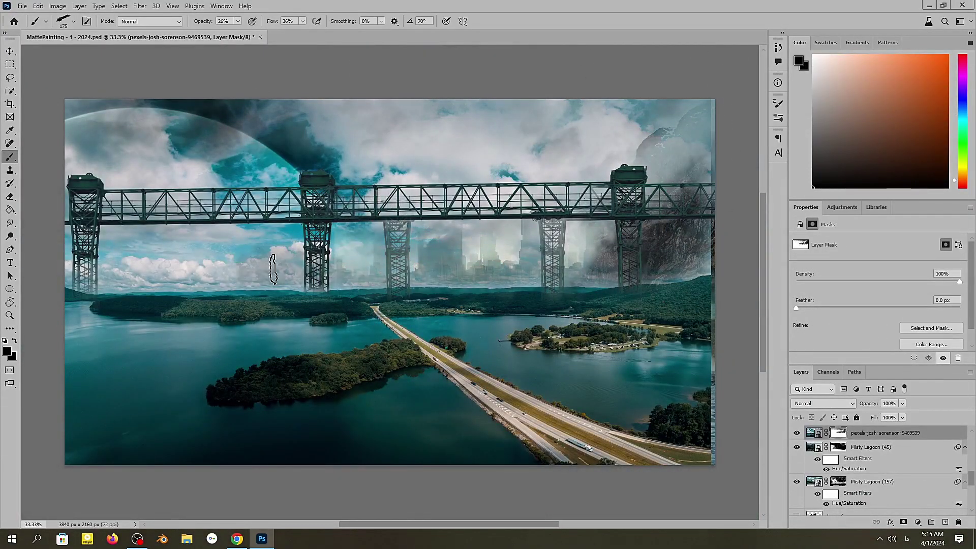
pyautogui.moveTo(391, 283); pyautogui.dragTo(472, 219)
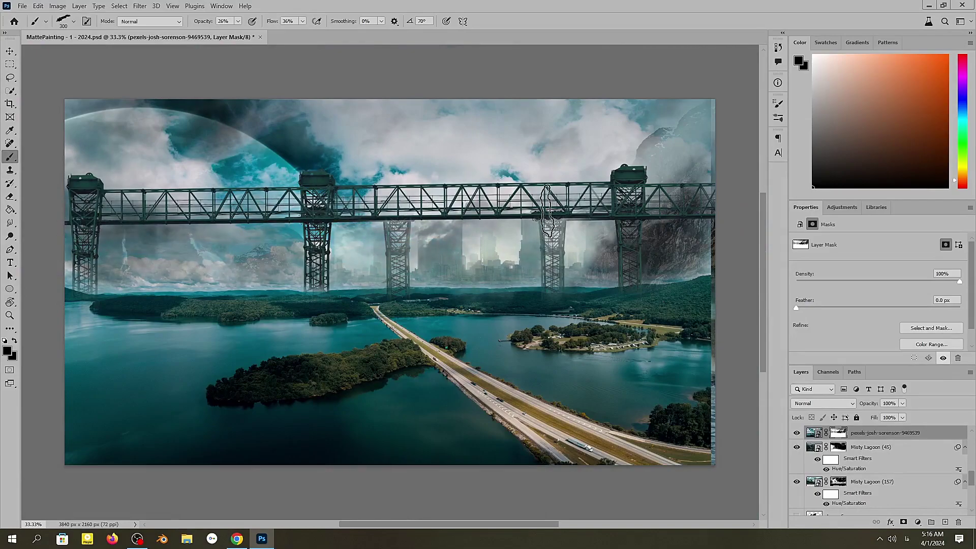
# - Reveal clouds over the right mountain and darken the left sky and mountains
pyautogui.press('x')
pyautogui.press(']')
pyautogui.press(']')
pyautogui.press(']')
pyautogui.moveTo(676, 229)
pyautogui.mouseDown()
pyautogui.moveTo(608, 257)
pyautogui.moveTo(677, 147)
pyautogui.mouseUp()
pyautogui.press('x')
pyautogui.press('[')
pyautogui.press('[')
pyautogui.press('[')
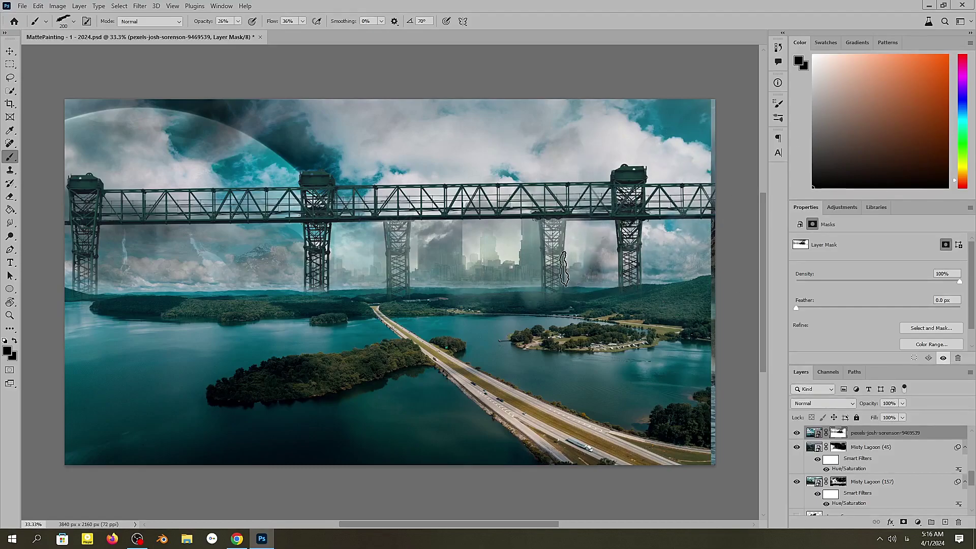
pyautogui.moveTo(305, 254); pyautogui.dragTo(102, 254)
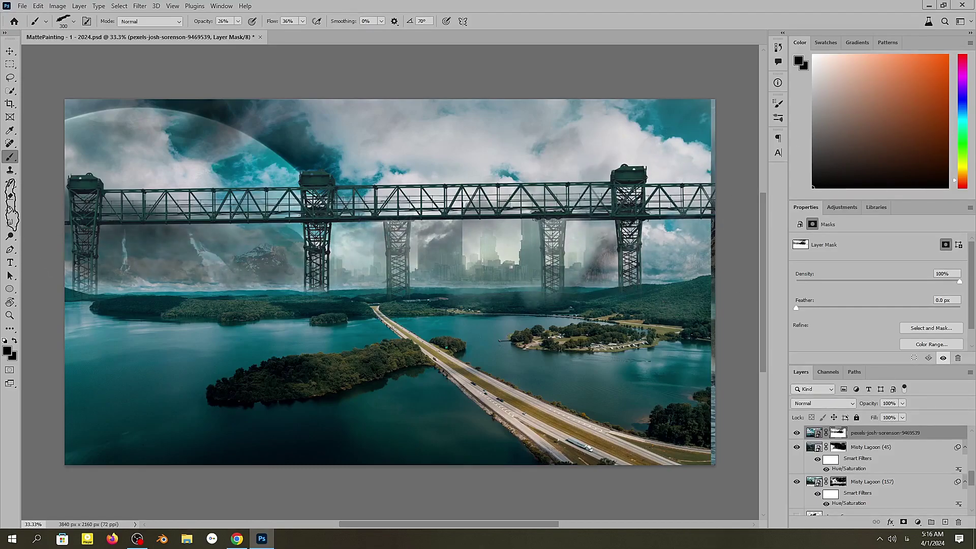
pyautogui.press(']')
pyautogui.moveTo(213, 249)
pyautogui.mouseDown()
pyautogui.moveTo(610, 254)
pyautogui.moveTo(676, 153)
pyautogui.moveTo(626, 229)
pyautogui.moveTo(675, 234)
pyautogui.mouseUp()
# - Try painting a rocky lake bottom into the lower-left water, then undo it
pyautogui.press(']')
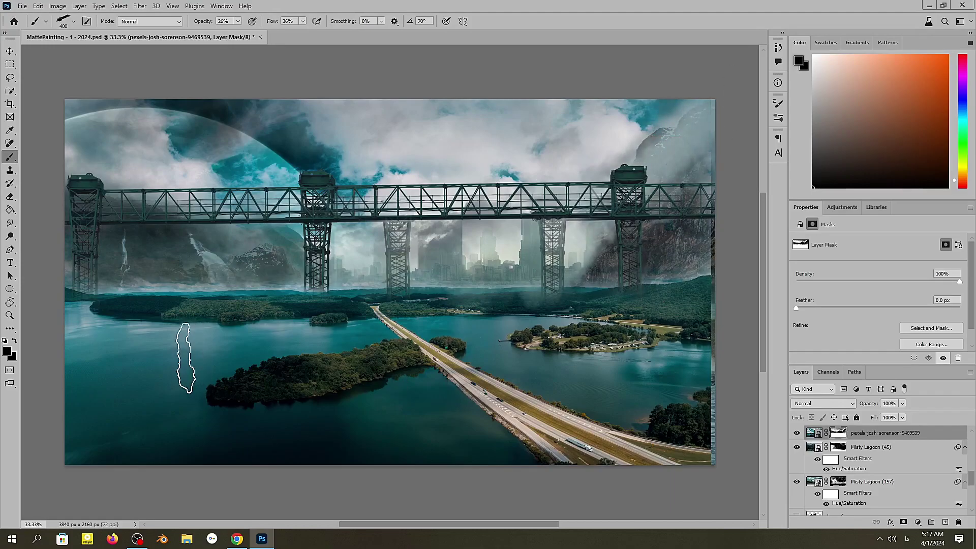
pyautogui.moveTo(185, 360); pyautogui.dragTo(87, 479)
pyautogui.moveTo(148, 414); pyautogui.dragTo(402, 458)
pyautogui.hotkey('ctrl', 'z')
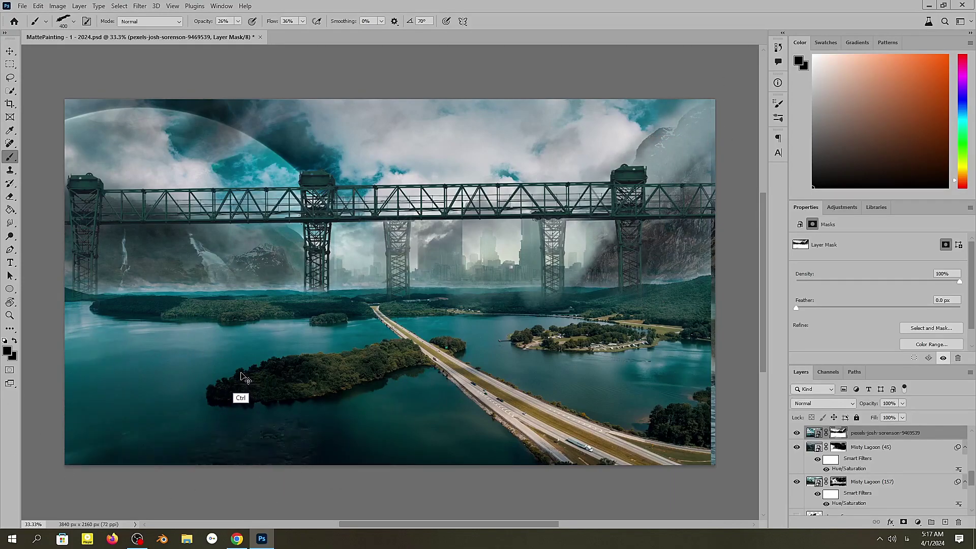
pyautogui.press('[')
pyautogui.press('[')
# - At reduced brush flow, paint mist across the middle and lower-left of the lake
pyautogui.click(303, 21)
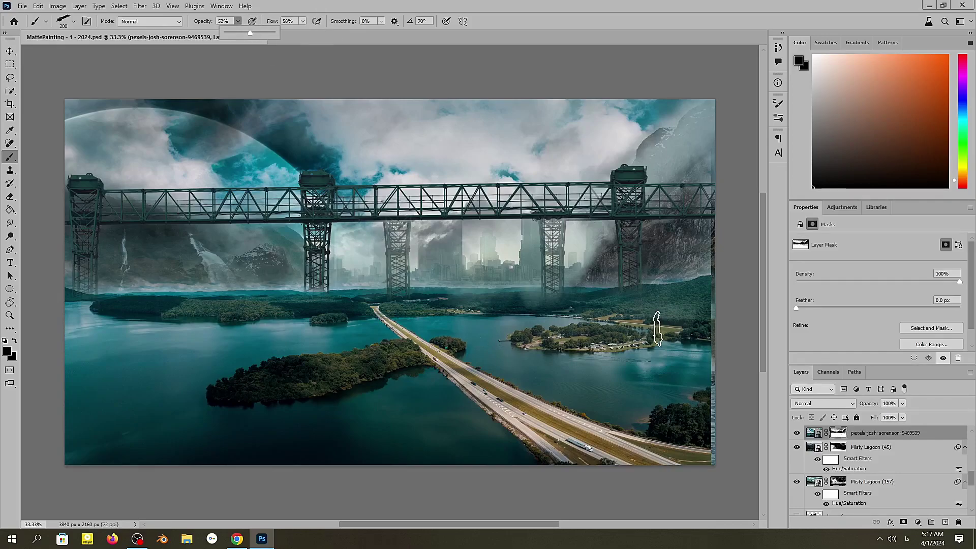
pyautogui.press(']')
pyautogui.moveTo(658, 329)
pyautogui.mouseDown()
pyautogui.moveTo(559, 295)
pyautogui.moveTo(506, 262)
pyautogui.moveTo(524, 305)
pyautogui.moveTo(496, 283)
pyautogui.moveTo(102, 315)
pyautogui.moveTo(128, 341)
pyautogui.mouseUp()
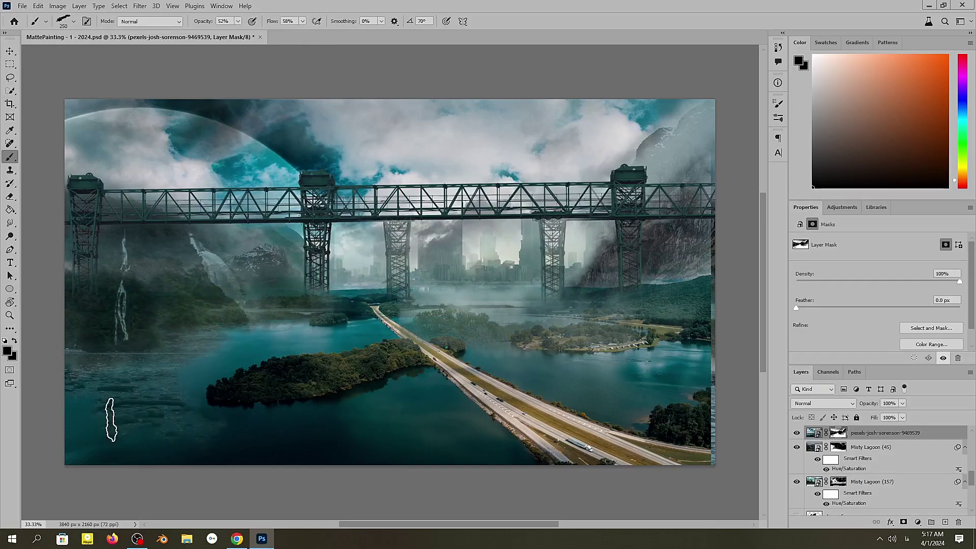
pyautogui.moveTo(112, 420)
pyautogui.mouseDown()
pyautogui.moveTo(229, 480)
pyautogui.moveTo(141, 342)
pyautogui.moveTo(102, 351)
pyautogui.mouseUp()
pyautogui.click(302, 21)
pyautogui.moveTo(304, 32); pyautogui.dragTo(292, 34)
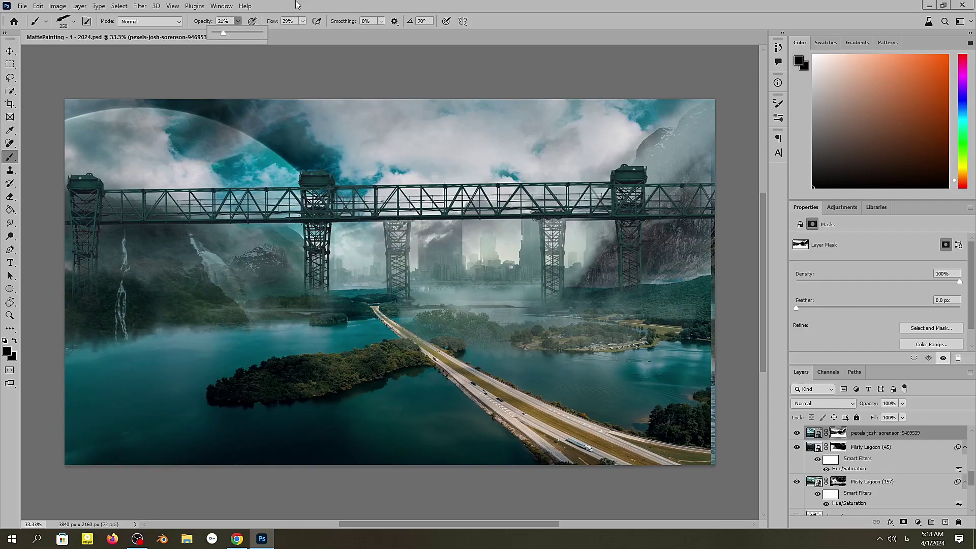
pyautogui.scroll(3, 61, 275)
# - Paint white on the mask to bring back misty mountains around the centre
pyautogui.press('[')
pyautogui.press('[')
pyautogui.press('[')
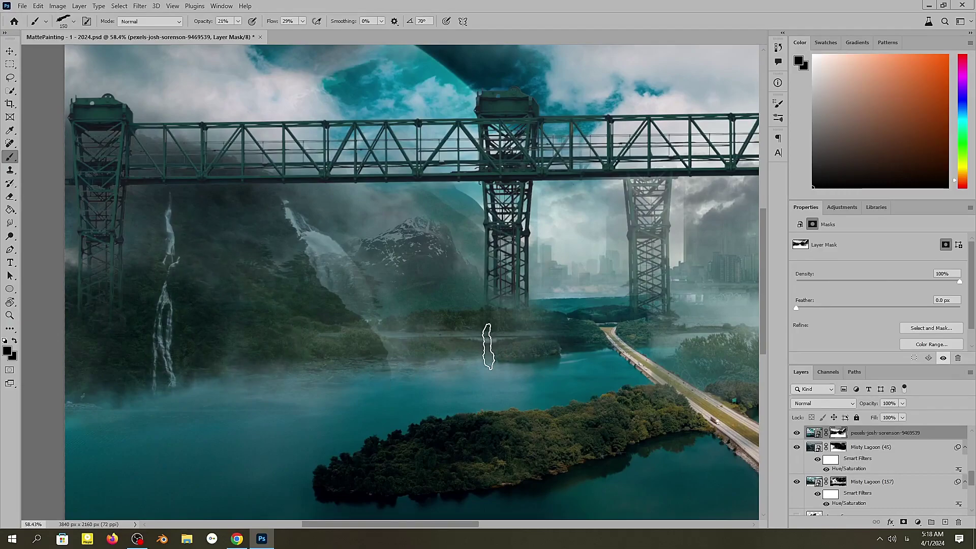
pyautogui.press('x')
pyautogui.press(']')
pyautogui.press(']')
pyautogui.press(']')
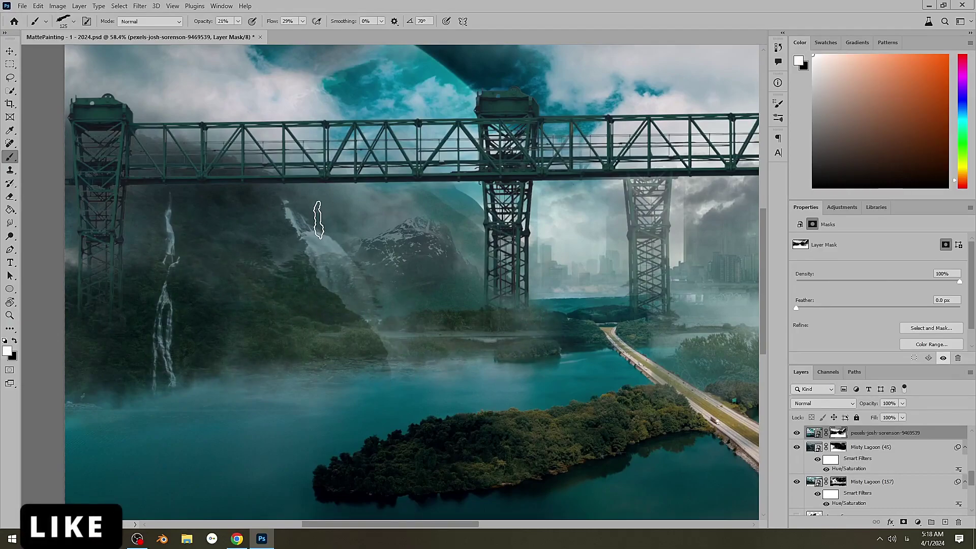
pyautogui.moveTo(356, 269)
pyautogui.mouseDown()
pyautogui.moveTo(338, 305)
pyautogui.moveTo(385, 333)
pyautogui.moveTo(366, 244)
pyautogui.moveTo(439, 260)
pyautogui.mouseUp()
pyautogui.press('x')
pyautogui.press('[')
pyautogui.press('[')
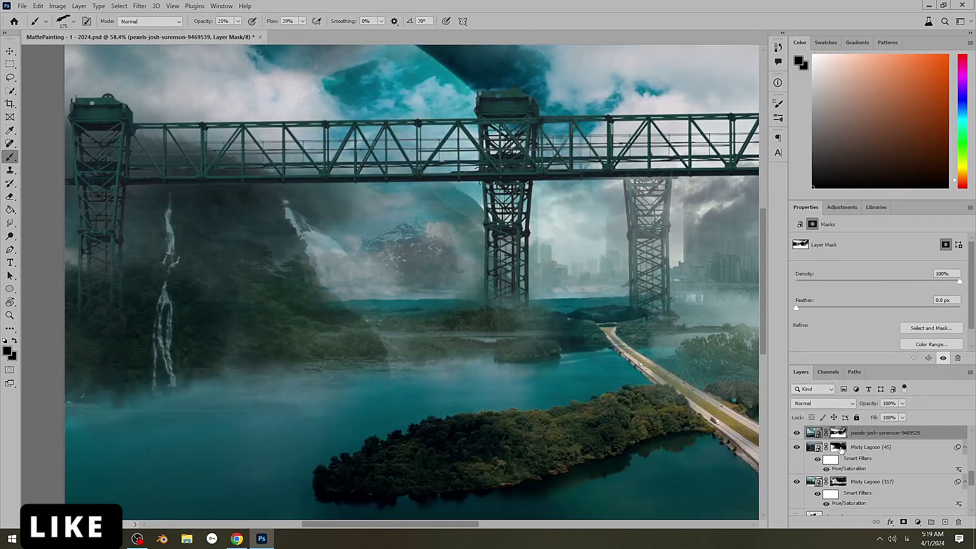
# - Paint black on the Misty Lagoon (45) mask to clear mist from the left hillside
pyautogui.click(840, 449)
pyautogui.moveTo(300, 225); pyautogui.dragTo(163, 131)
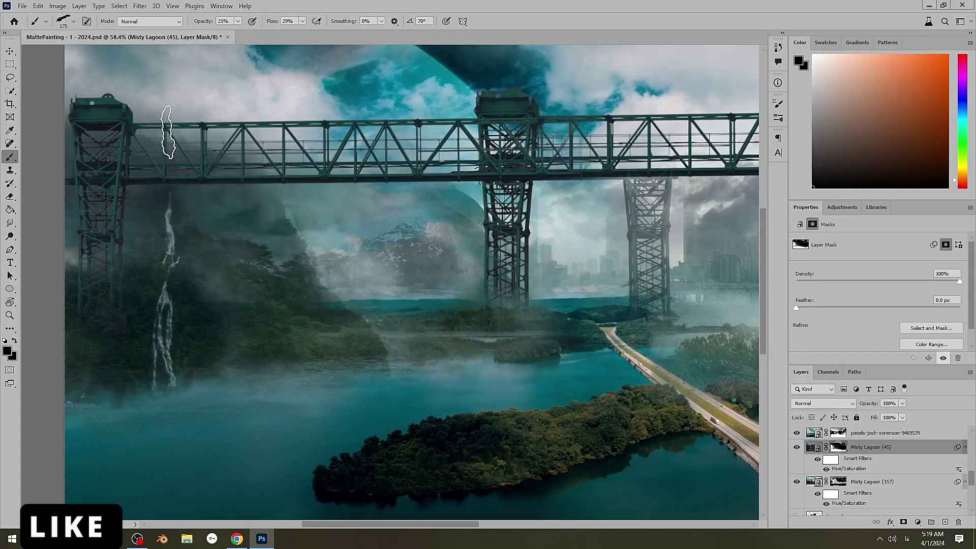
pyautogui.press(']')
pyautogui.moveTo(331, 338); pyautogui.dragTo(183, 372)
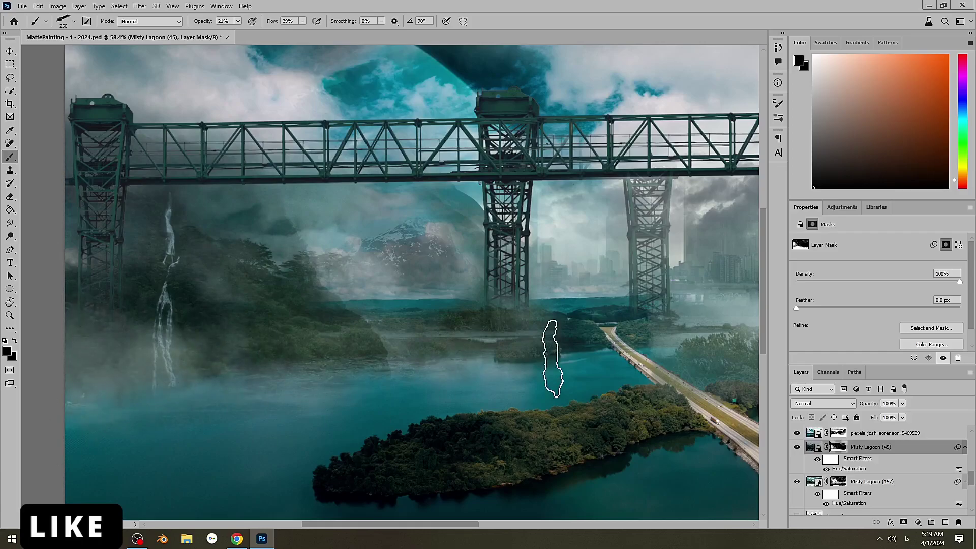
# - Zoom out and toggle the top lake photo's visibility to compare the result
pyautogui.scroll(-3, 468, 473)
pyautogui.press('z')
pyautogui.scroll(-2, 473, 508)
pyautogui.scroll(-1, 472, 527)
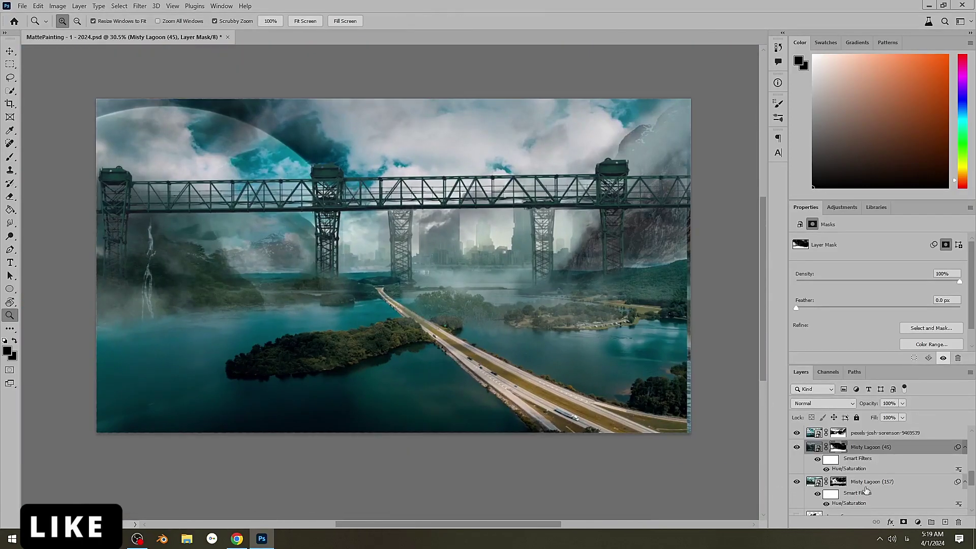
pyautogui.click(798, 433)
pyautogui.click(797, 432)
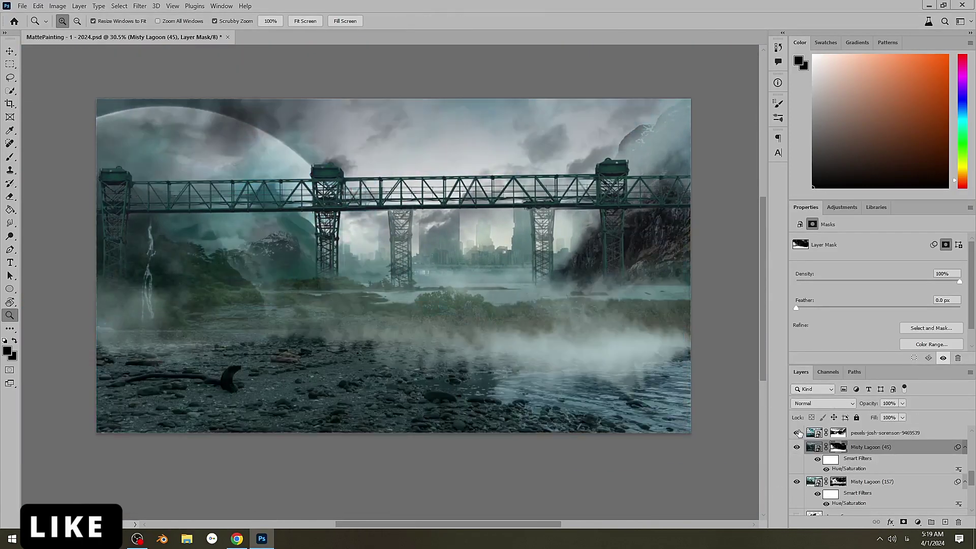
pyautogui.scroll(1, 495, 313)
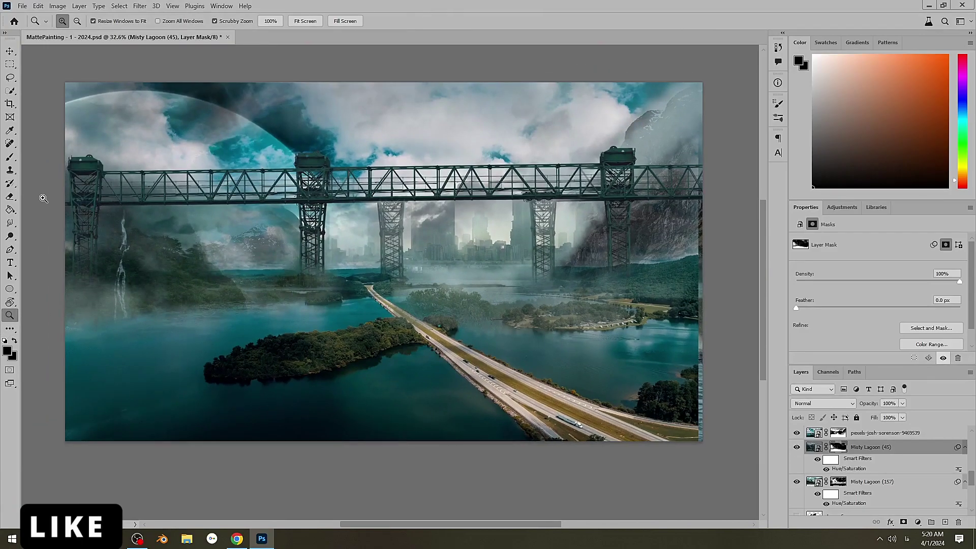
# - On the top lake photo's mask, brush black over the right-edge trees and striped water
pyautogui.click(9, 104)
pyautogui.click(10, 51)
pyautogui.click(667, 342)
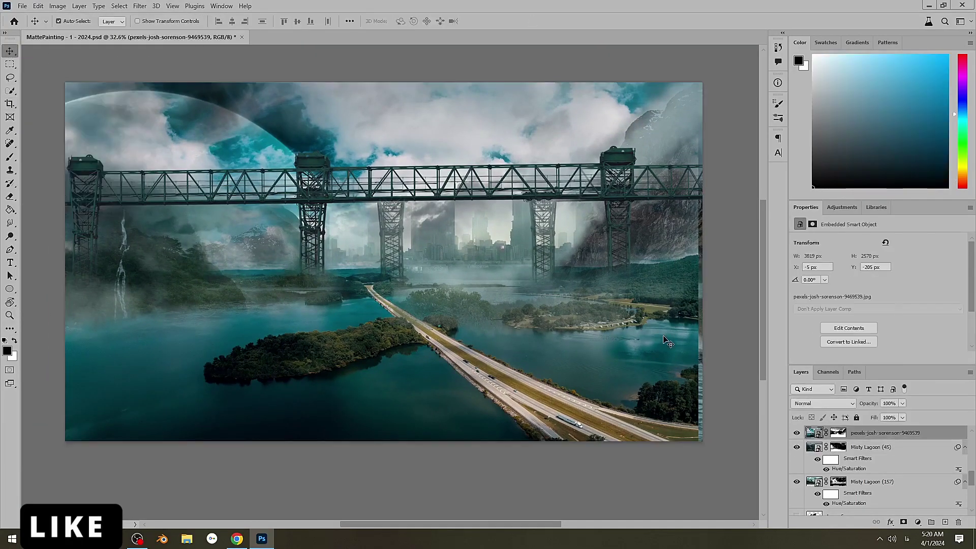
pyautogui.click(838, 433)
pyautogui.press('b')
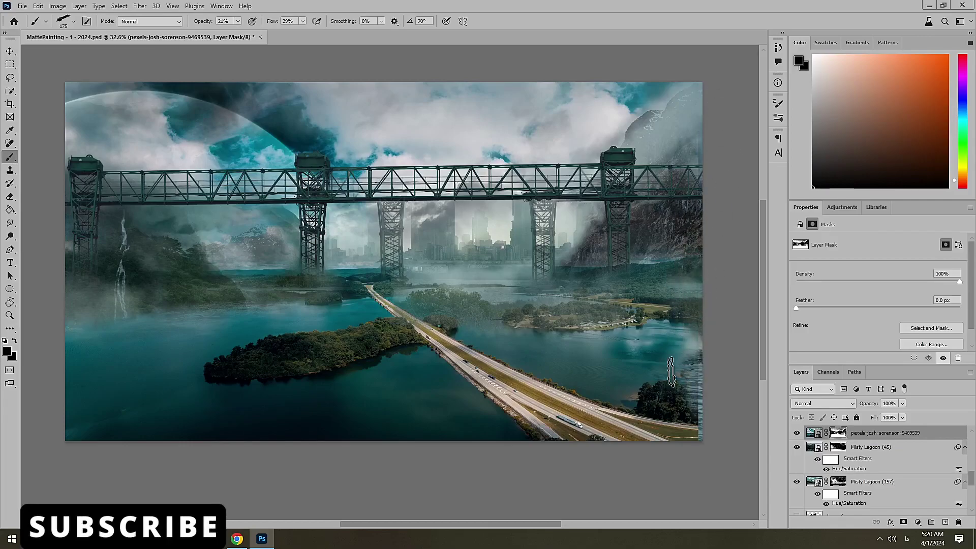
pyautogui.moveTo(672, 371); pyautogui.dragTo(710, 390)
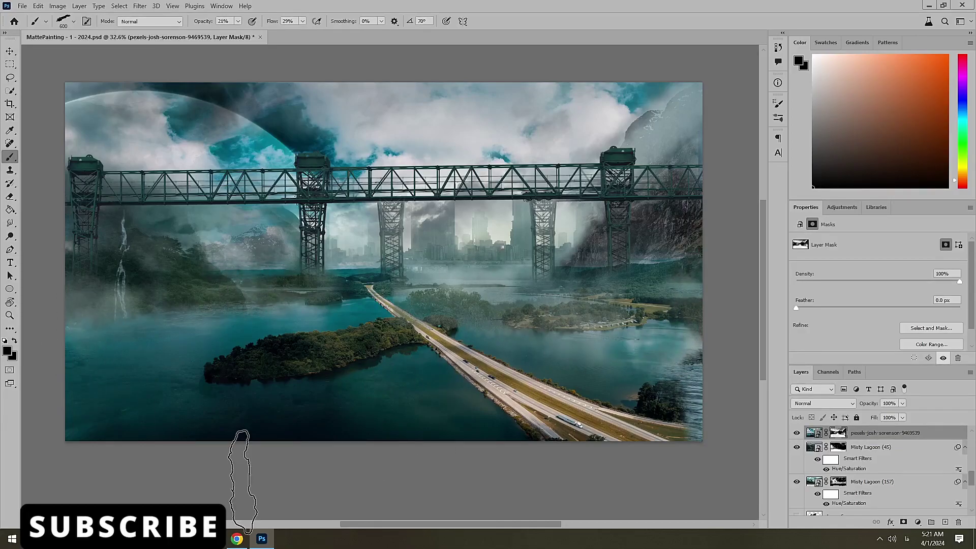
# - Add a Photo Filter adjustment layer with a custom cyan-blue colour
pyautogui.scroll(10, 875, 458)
pyautogui.click(864, 433)
pyautogui.click(918, 522)
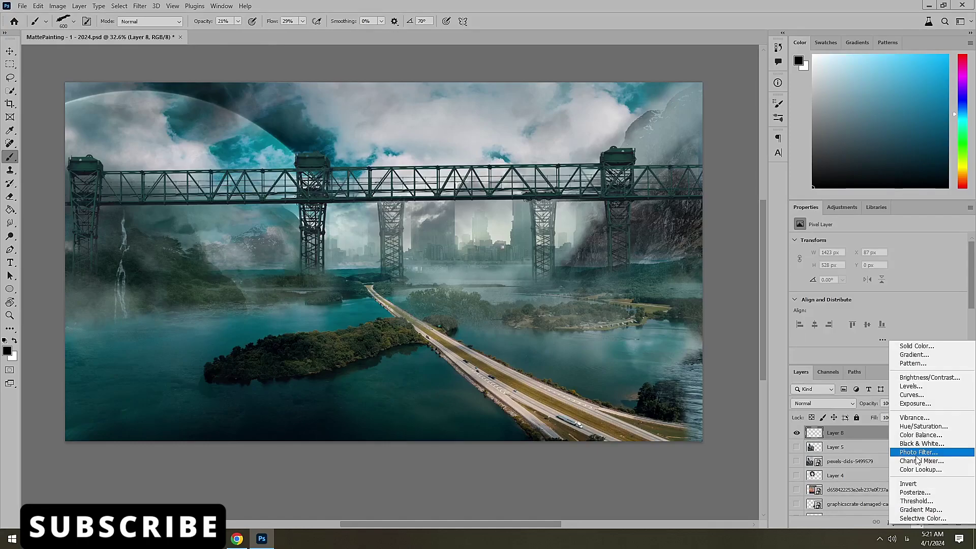
pyautogui.click(910, 455)
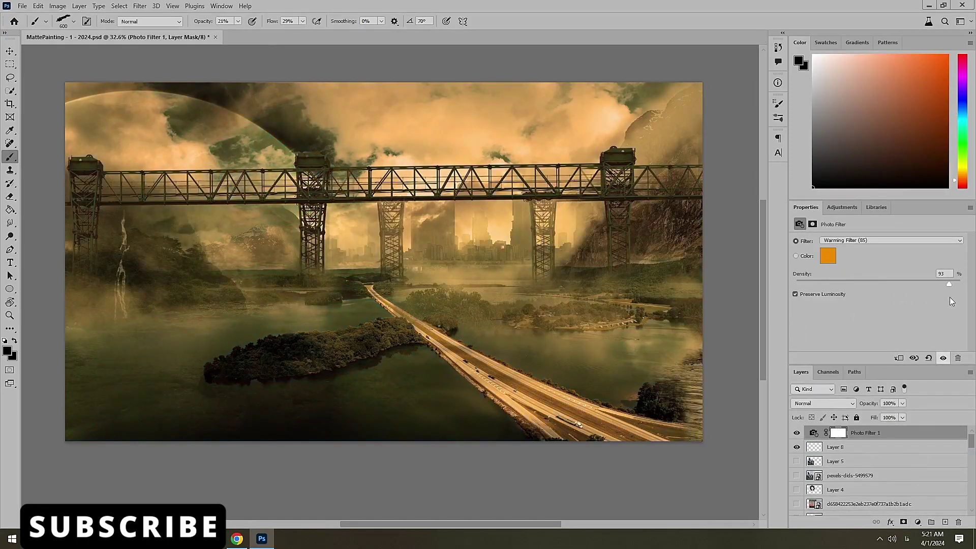
pyautogui.click(828, 255)
pyautogui.click(839, 203)
pyautogui.moveTo(842, 227)
pyautogui.mouseDown()
pyautogui.moveTo(839, 269)
pyautogui.moveTo(841, 257)
pyautogui.mouseUp()
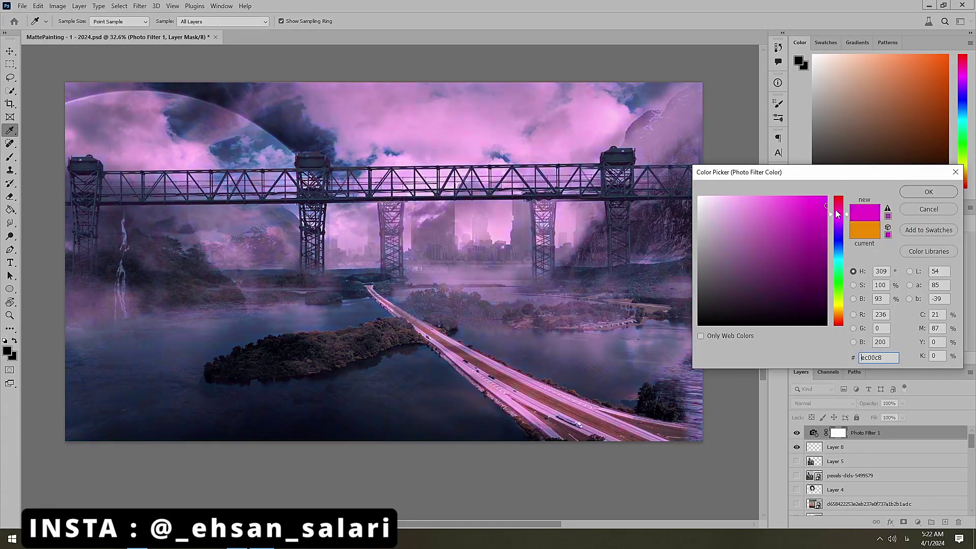
pyautogui.press('Return')
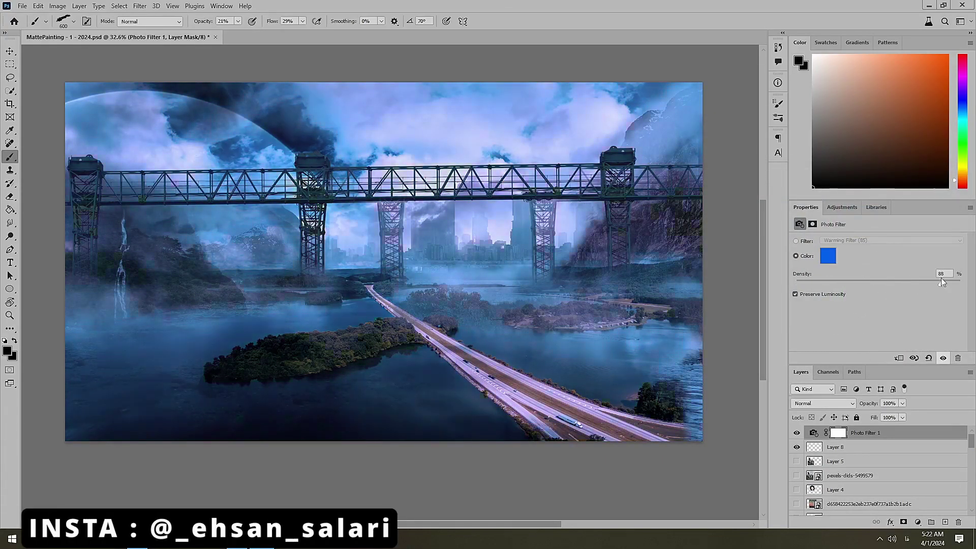
# - Add a Hue/Saturation layer at +7 saturation and a Brightness/Contrast layer
pyautogui.click(917, 522)
pyautogui.click(910, 430)
pyautogui.moveTo(878, 299); pyautogui.dragTo(889, 290)
pyautogui.click(918, 522)
pyautogui.click(910, 378)
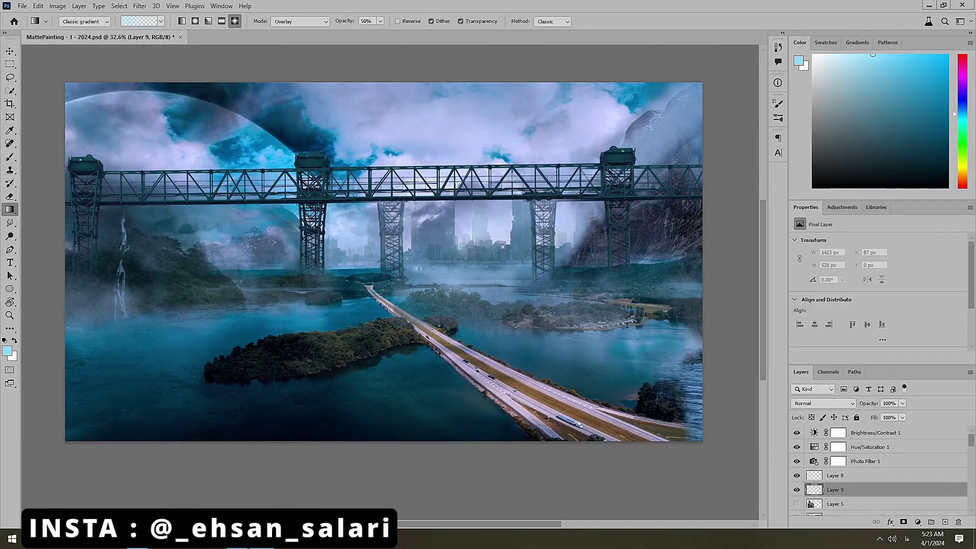
# - Drag a light-blue radial Overlay gradient glow down across the bridge centre on Layer 9
pyautogui.scroll(-1, 65, 273)
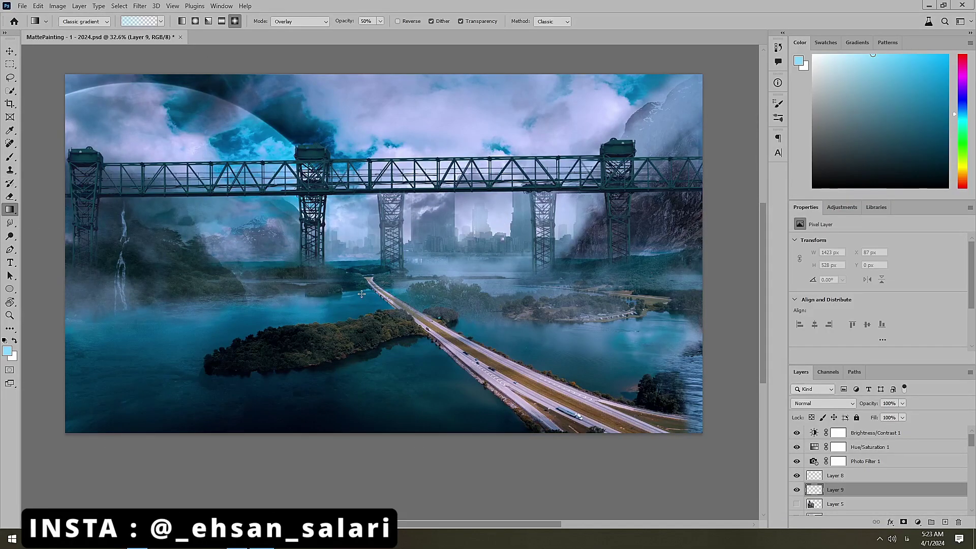
pyautogui.moveTo(504, 223); pyautogui.dragTo(503, 326)
pyautogui.scroll(5, 495, 305)
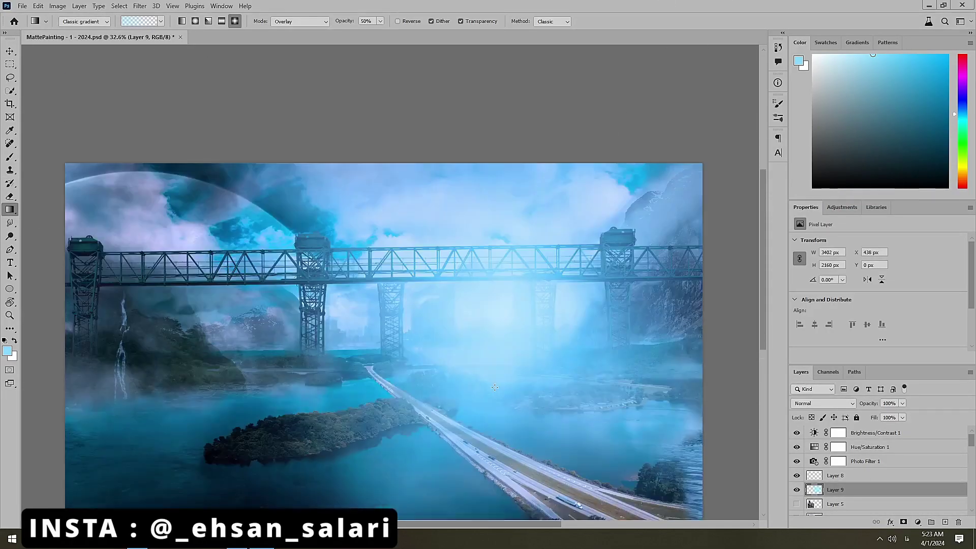
pyautogui.scroll(-4, 495, 387)
# - Sample a pale yellow and test a brighter glow over the bridge, then undo it
pyautogui.keyDown('alt'); pyautogui.click(511, 247); pyautogui.keyUp('alt')
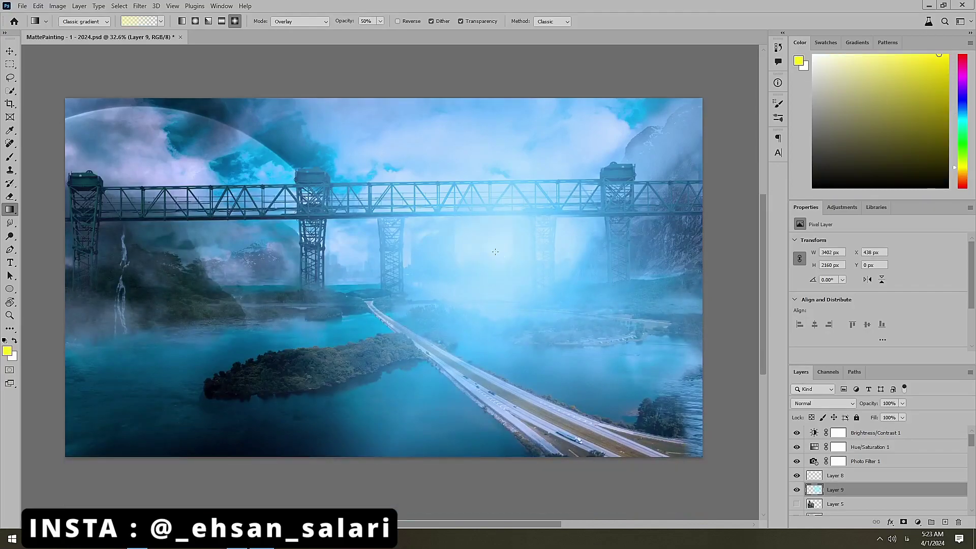
pyautogui.moveTo(503, 250); pyautogui.dragTo(509, 239)
pyautogui.hotkey('ctrl', 'z')
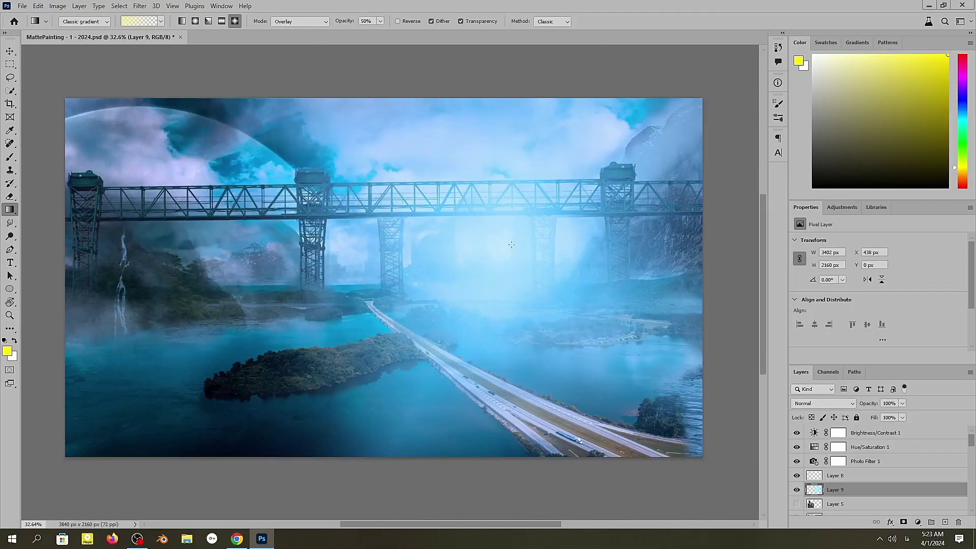
pyautogui.hotkey('ctrl', 'shift', 'z')
pyautogui.hotkey('ctrl', 'z')
pyautogui.click(823, 403)
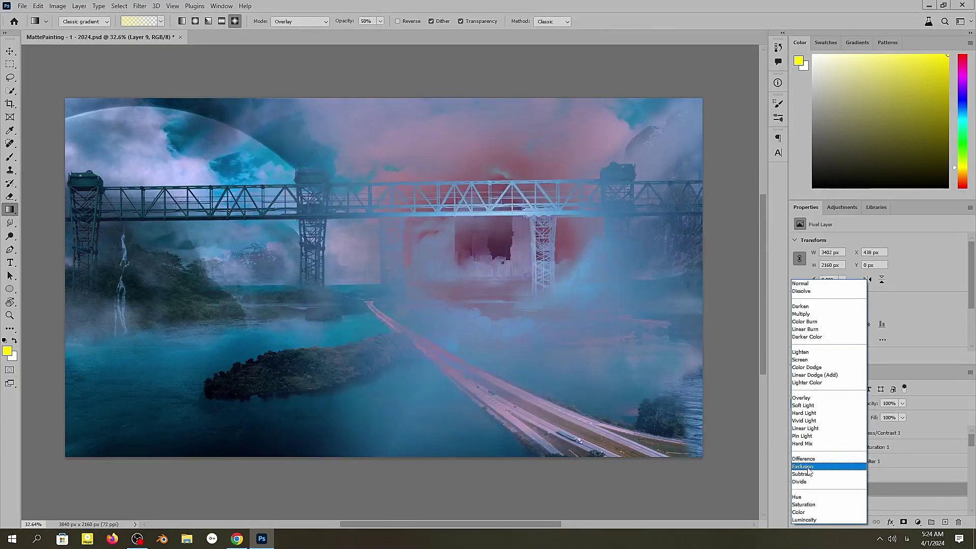
# - Recolour the glow layer toward cyan with a Hue/Saturation hue shift
pyautogui.click(800, 482)
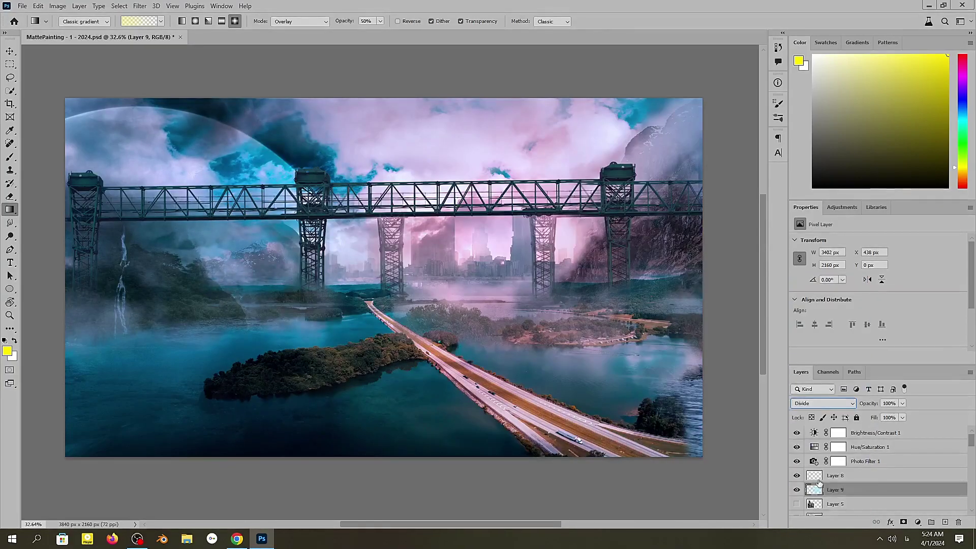
pyautogui.hotkey('ctrl', 'u')
pyautogui.moveTo(773, 109)
pyautogui.mouseDown()
pyautogui.moveTo(748, 108)
pyautogui.moveTo(700, 148)
pyautogui.mouseUp()
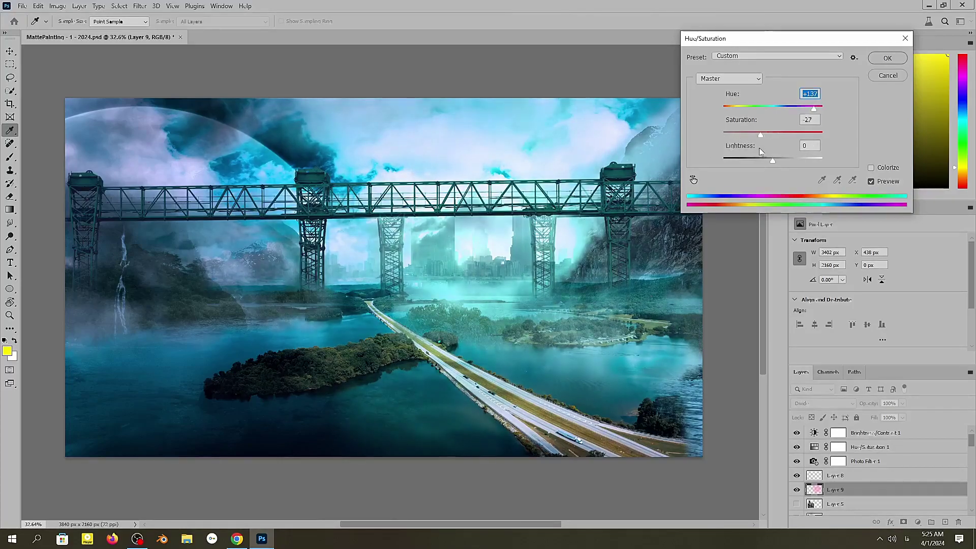
pyautogui.moveTo(814, 108); pyautogui.dragTo(783, 108)
pyautogui.click(887, 58)
# - Set the glow layer to Soft Light at 83% fill and move it below Misty Lagoon (45)
pyautogui.click(903, 418)
pyautogui.moveTo(905, 431); pyautogui.dragTo(895, 431)
pyautogui.click(824, 404)
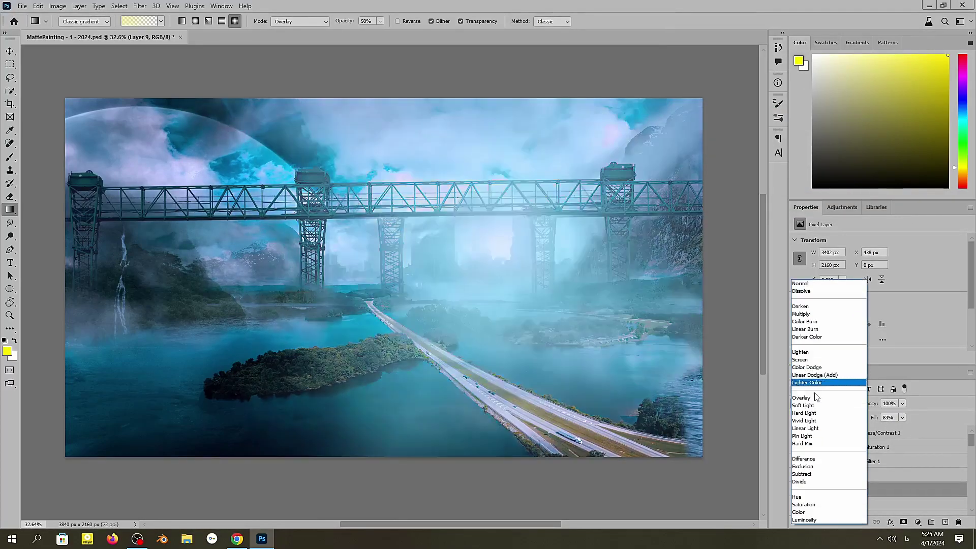
pyautogui.click(829, 401)
pyautogui.scroll(-2, 814, 489)
pyautogui.hotkey('ctrl', '[')
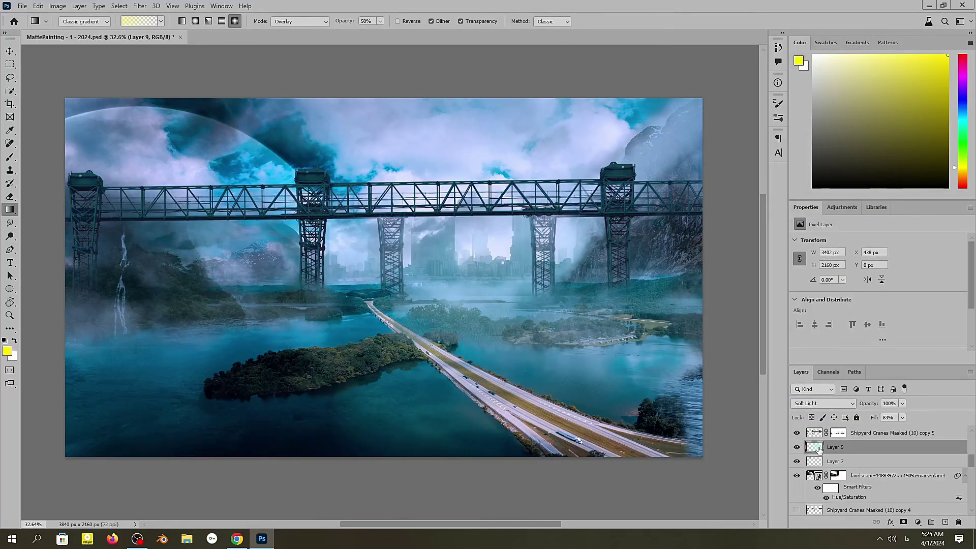
pyautogui.hotkey('ctrl', '[')
pyautogui.hotkey('ctrl', '[')
pyautogui.hotkey('ctrl', '[')
pyautogui.hotkey('ctrl', '[')
pyautogui.hotkey('ctrl', '[')
pyautogui.moveTo(807, 496); pyautogui.dragTo(818, 509)
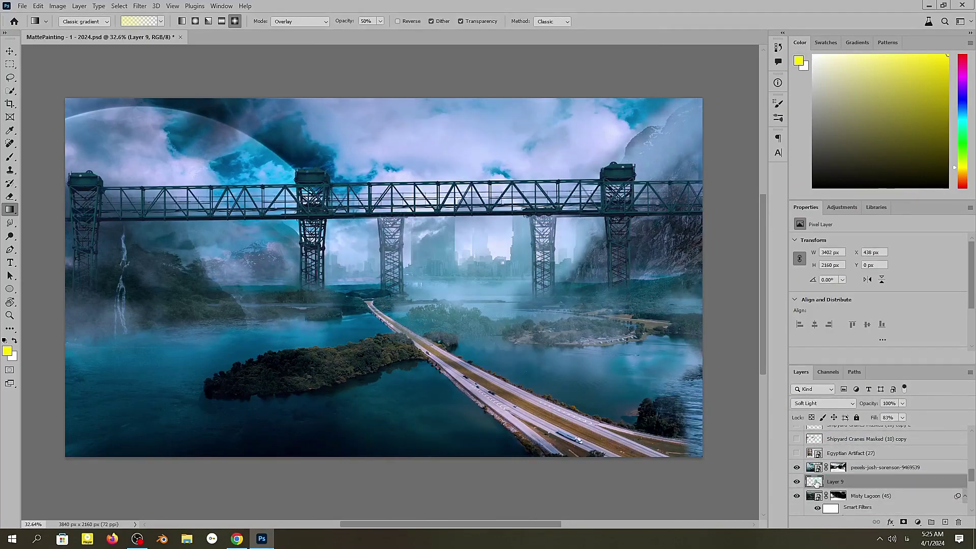